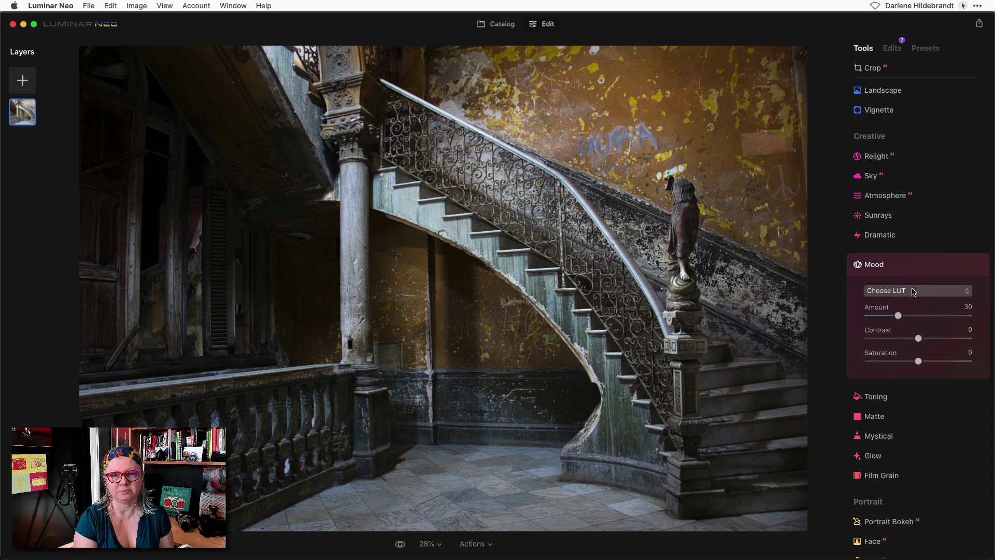
Load Cherkasy.cube from the Land of Freedom LUTs folder as a custom Mood LUT
scroll(914, 292, down, 2)
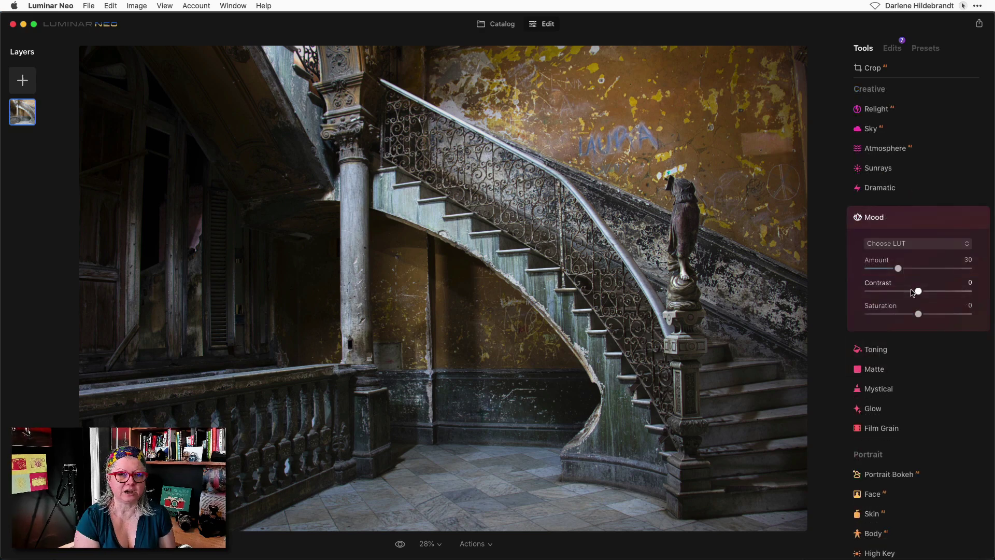
click(891, 258)
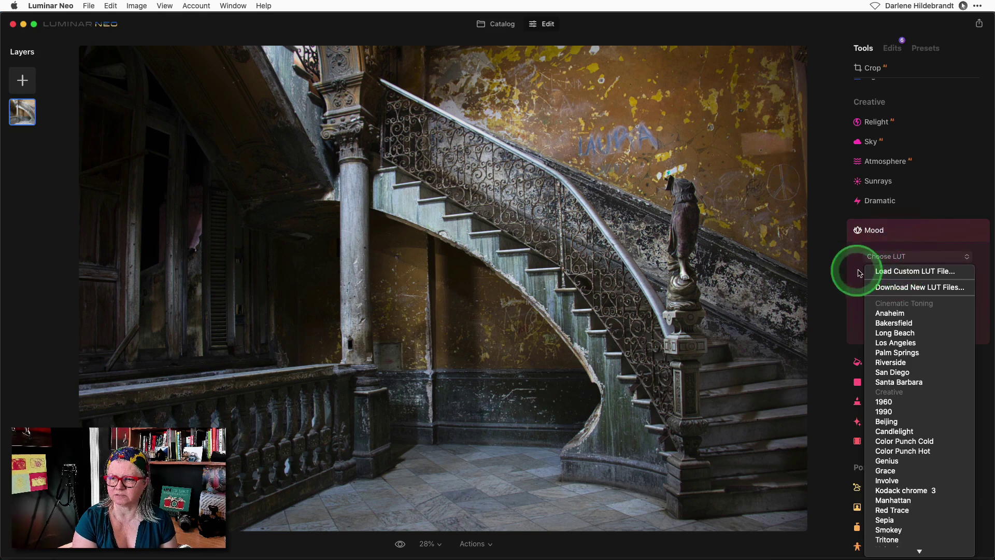
click(915, 272)
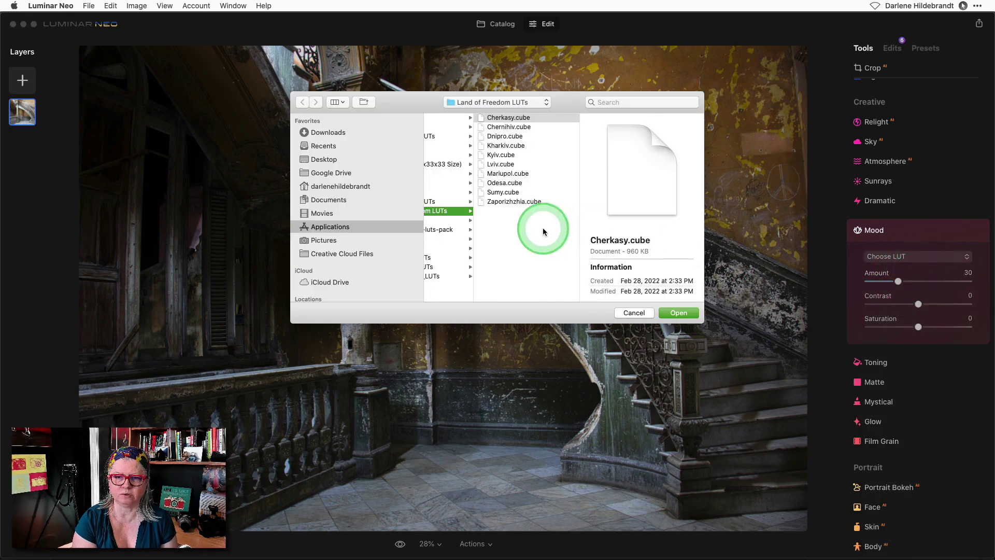
scroll(544, 232, left, 2)
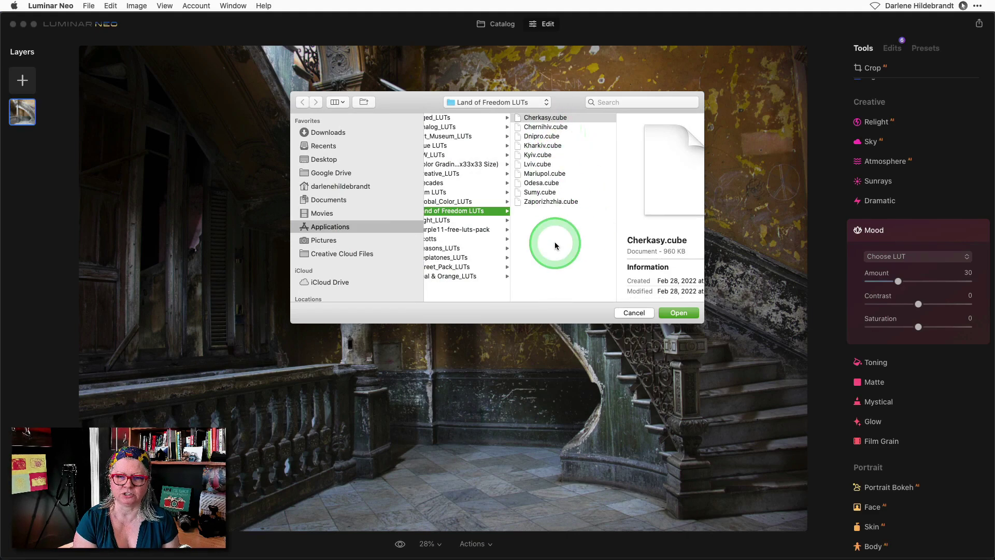
scroll(555, 245, left, 3)
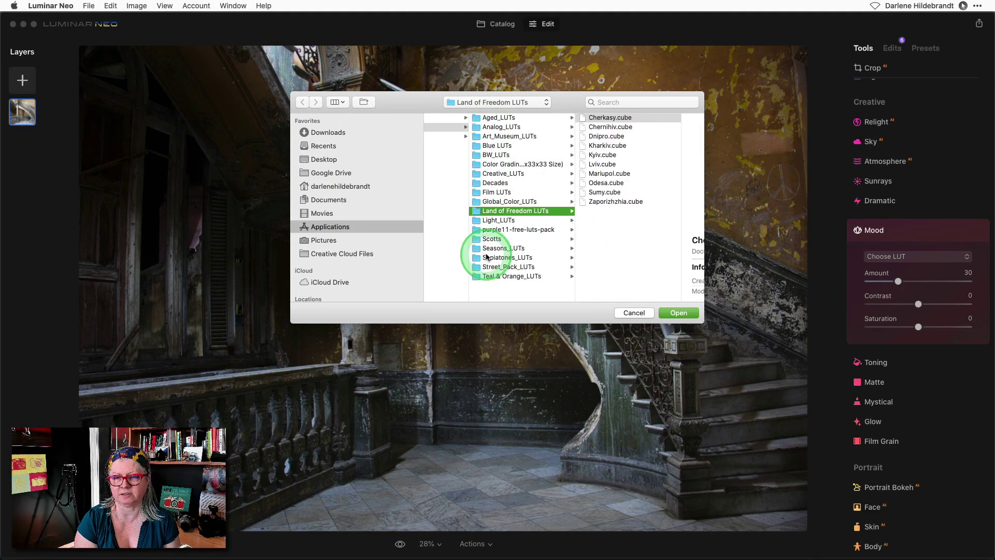
click(618, 227)
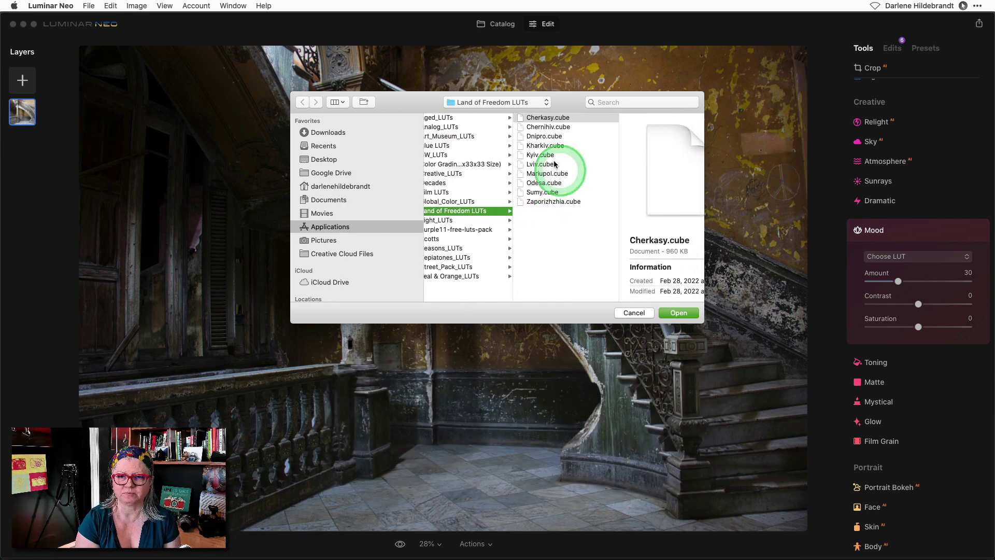
click(547, 118)
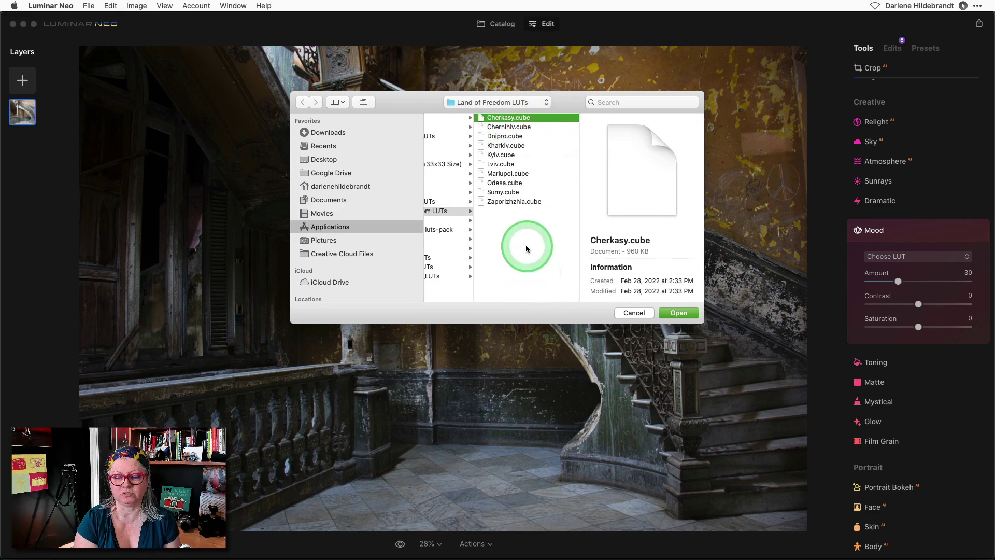
Open the Cherkasy LUT and raise the Mood Amount to 100
click(674, 313)
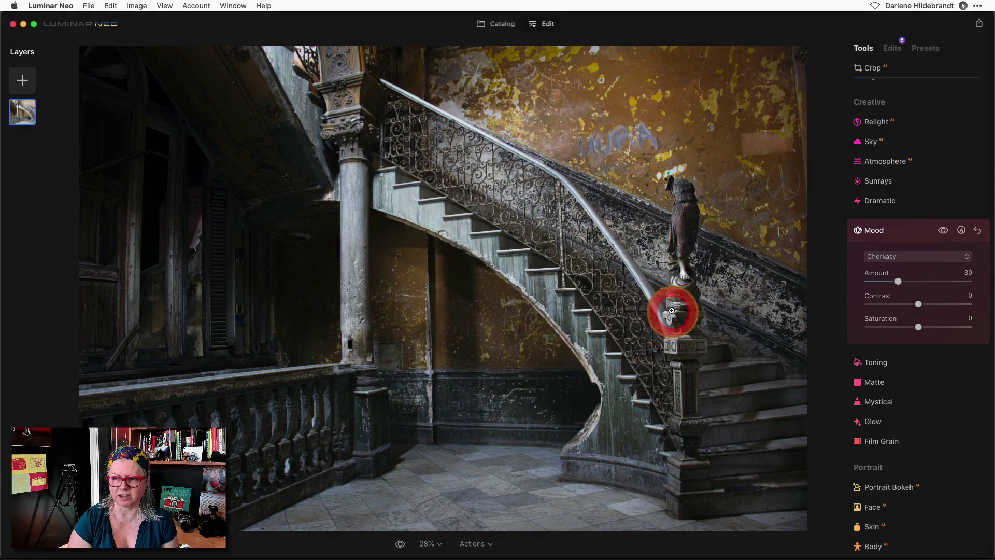
drag(898, 281, 975, 283)
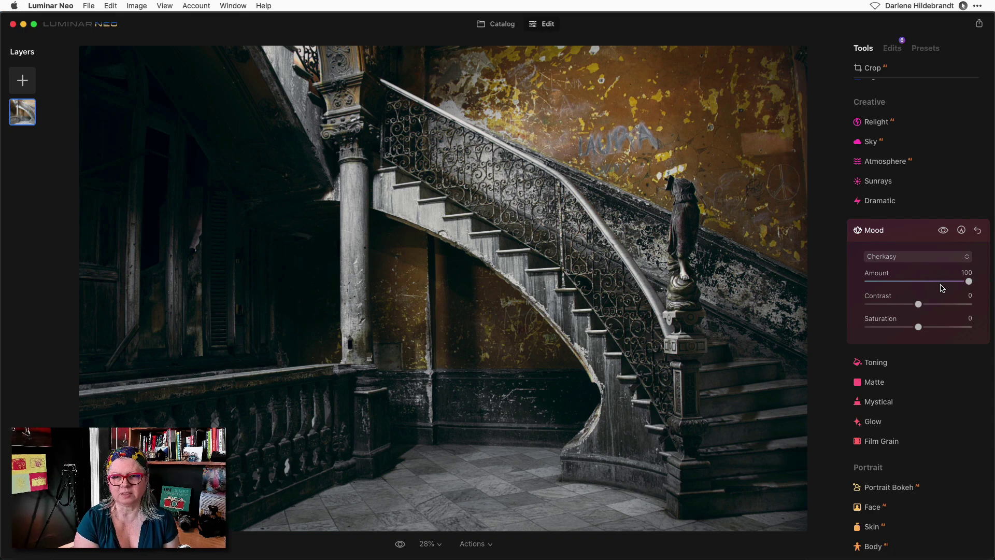
click(946, 293)
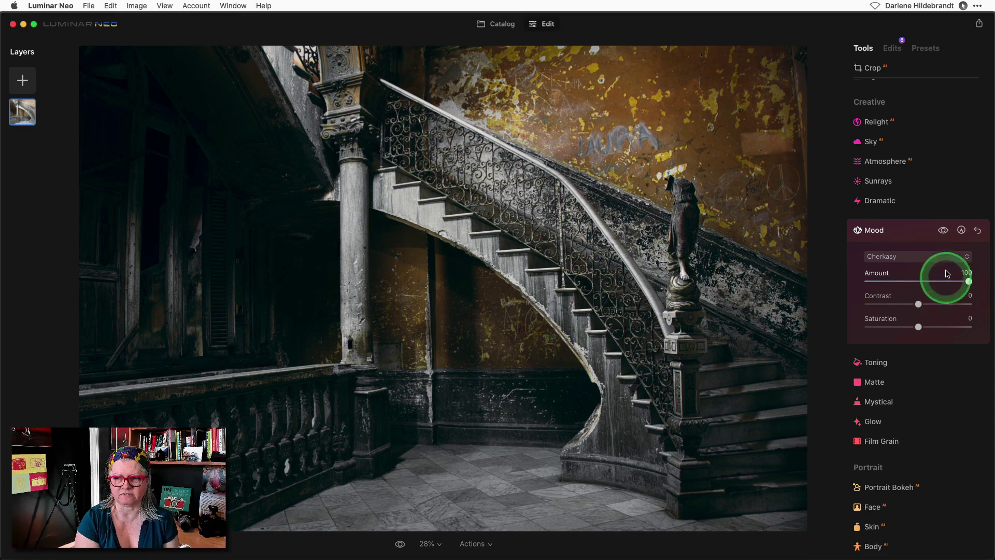
Toggle the Mood effect off and on to compare before and after, leaving it on
click(944, 231)
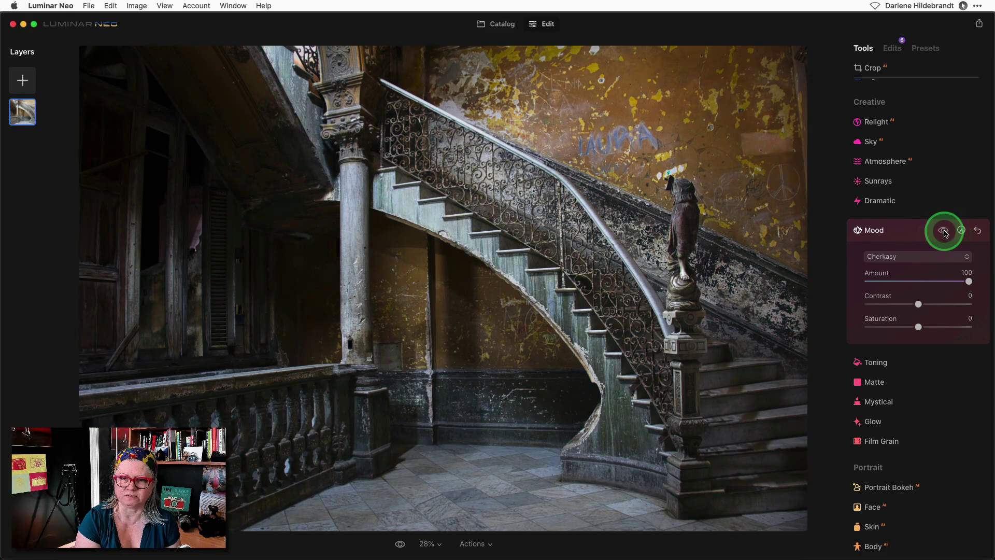
click(944, 231)
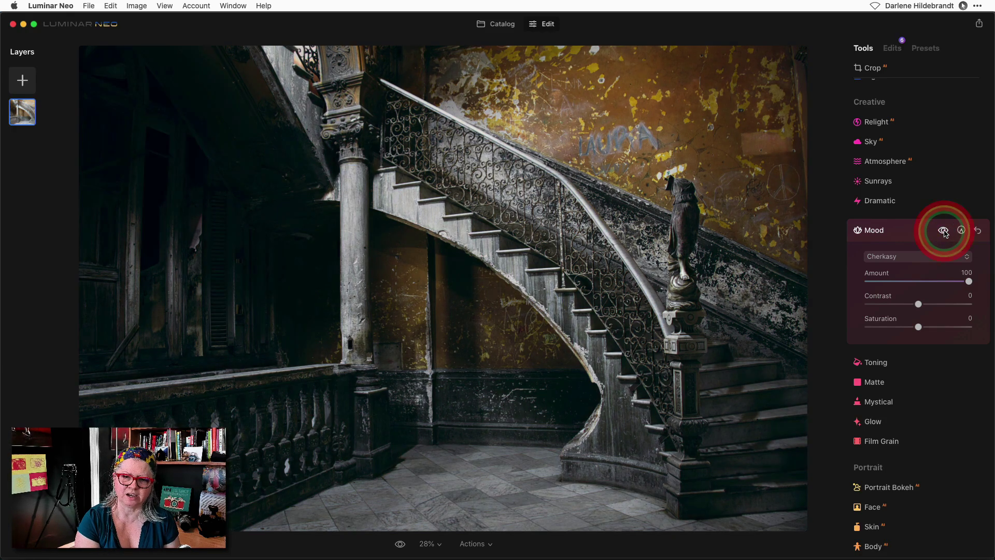
click(944, 231)
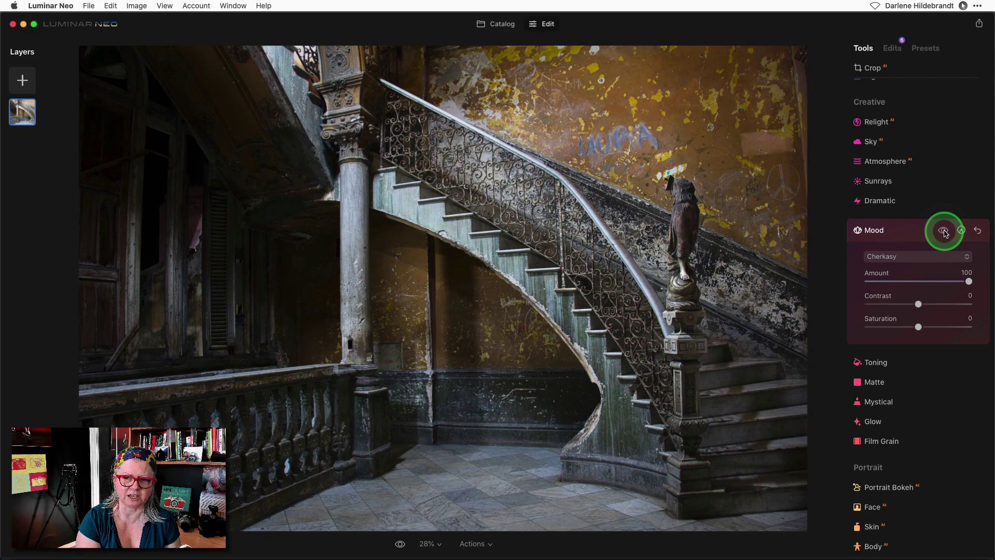
click(944, 231)
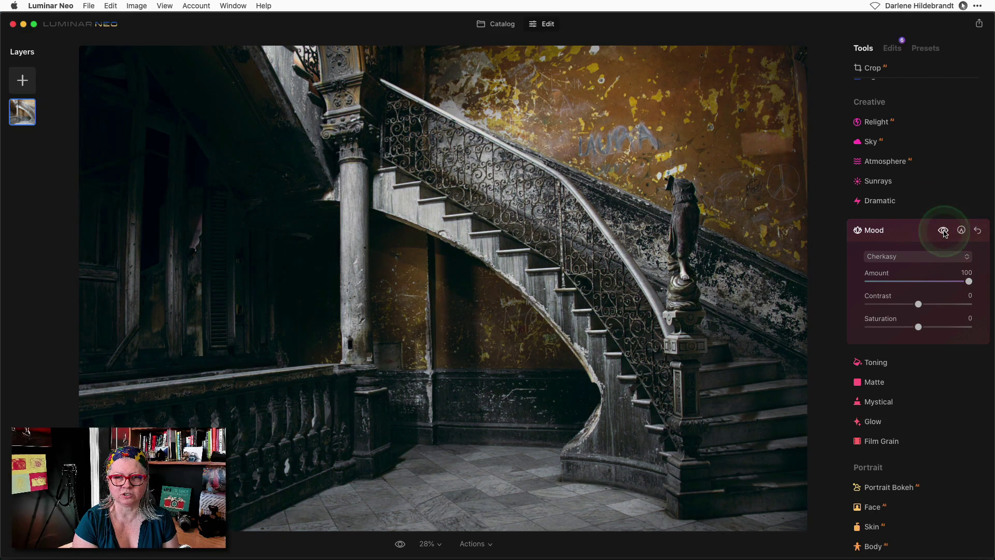
click(979, 23)
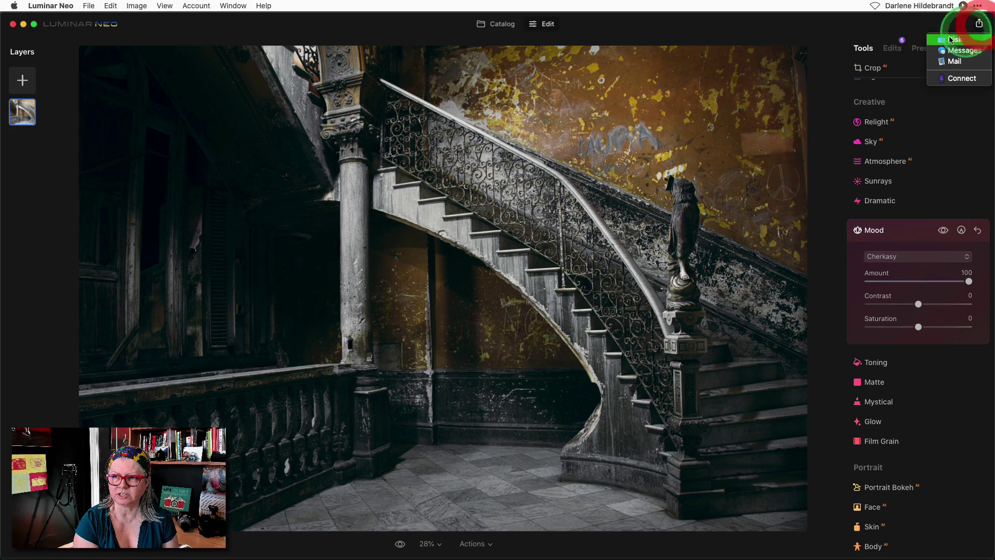
click(950, 39)
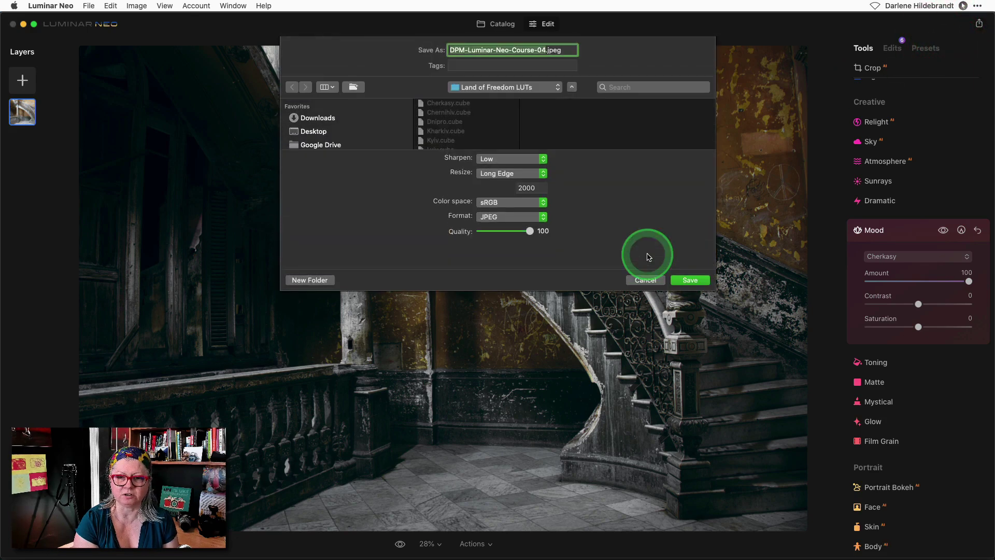
click(591, 189)
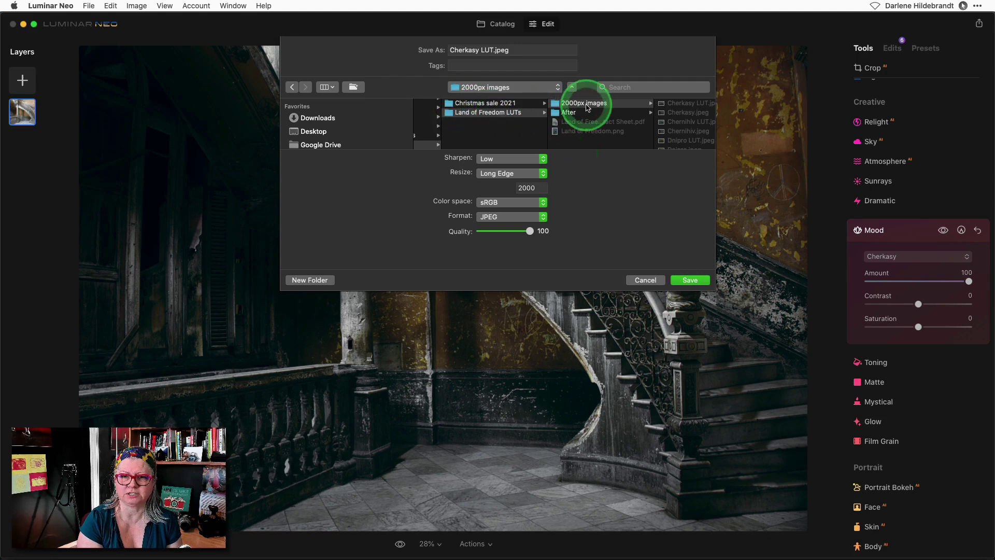
click(488, 112)
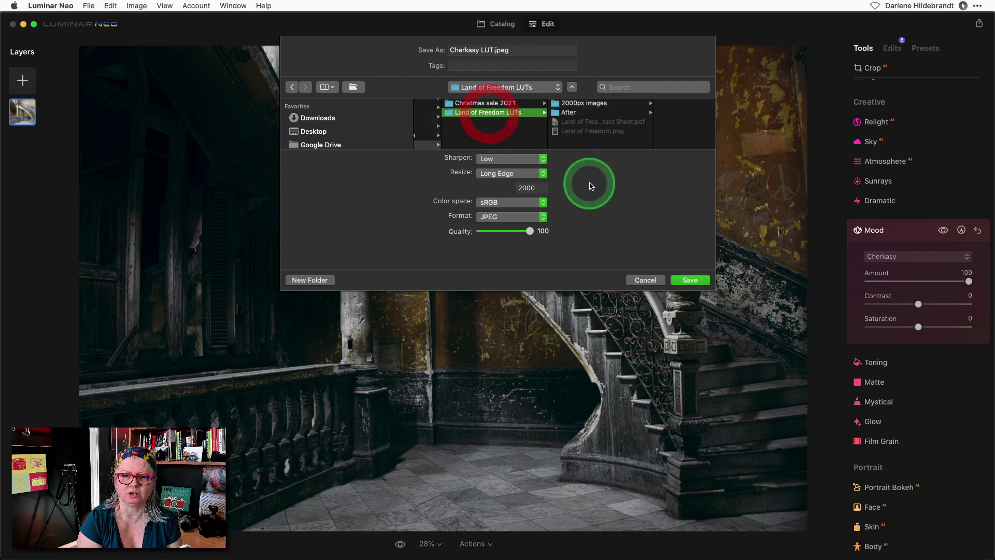
click(575, 103)
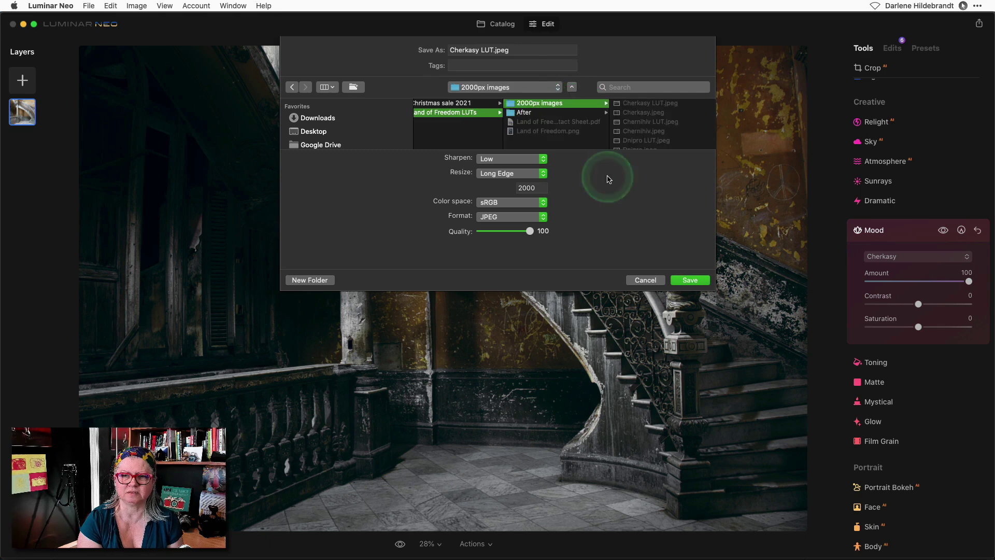
click(534, 188)
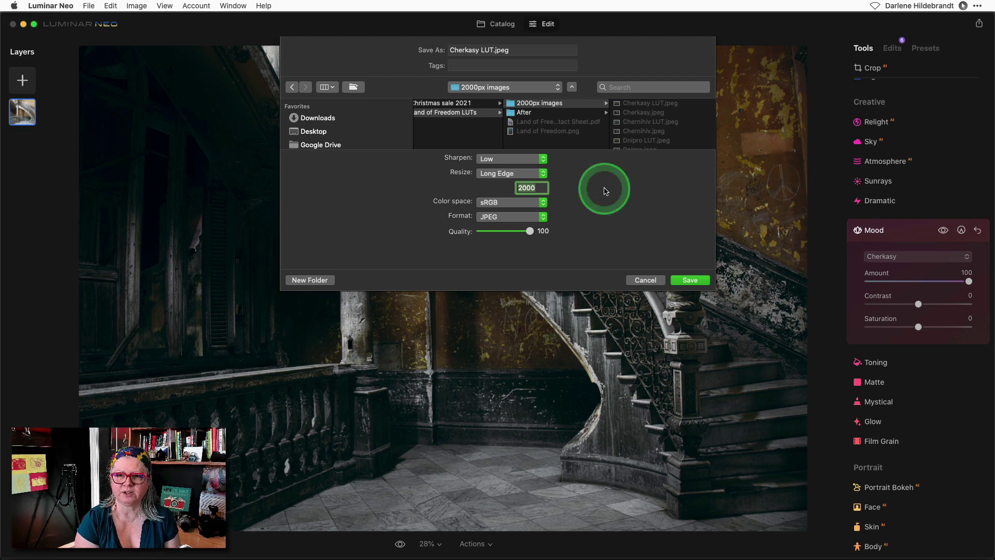
click(492, 52)
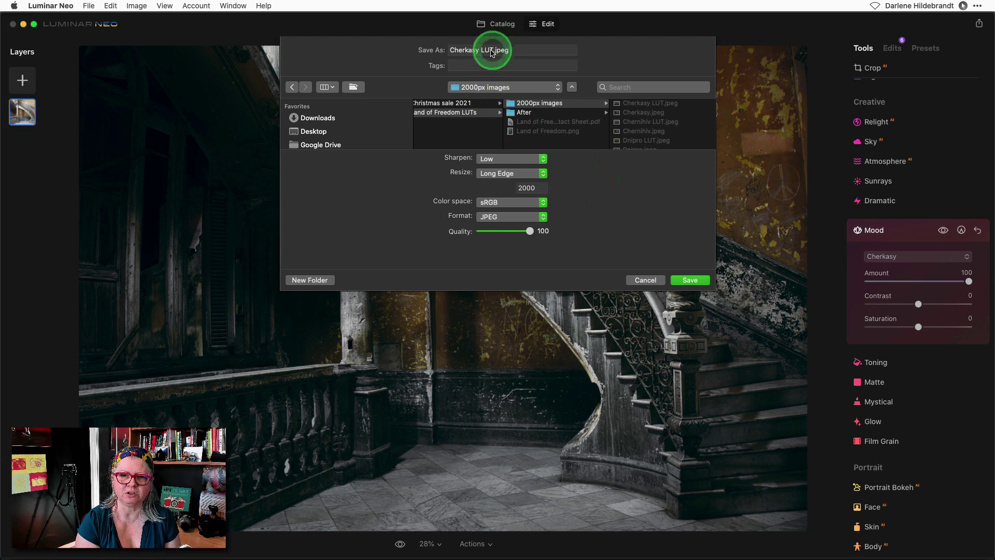
click(452, 52)
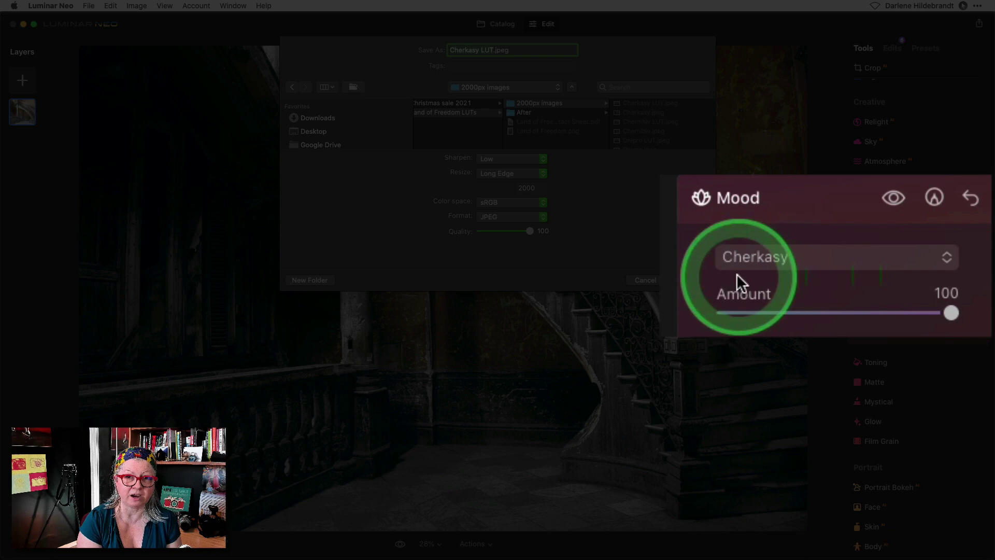
click(616, 190)
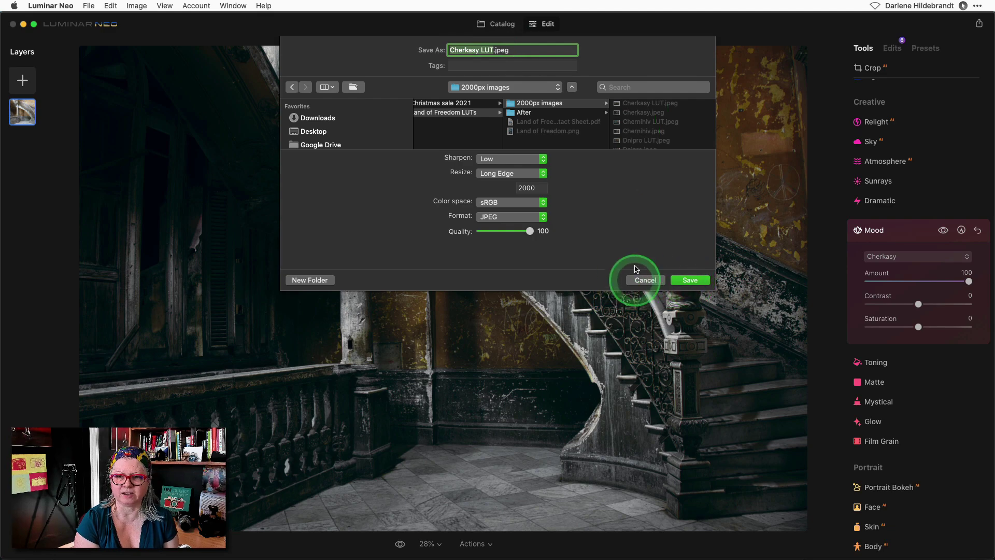
Cancel the export and apply the Chernihiv LUT as the Mood, comparing before and after
click(645, 280)
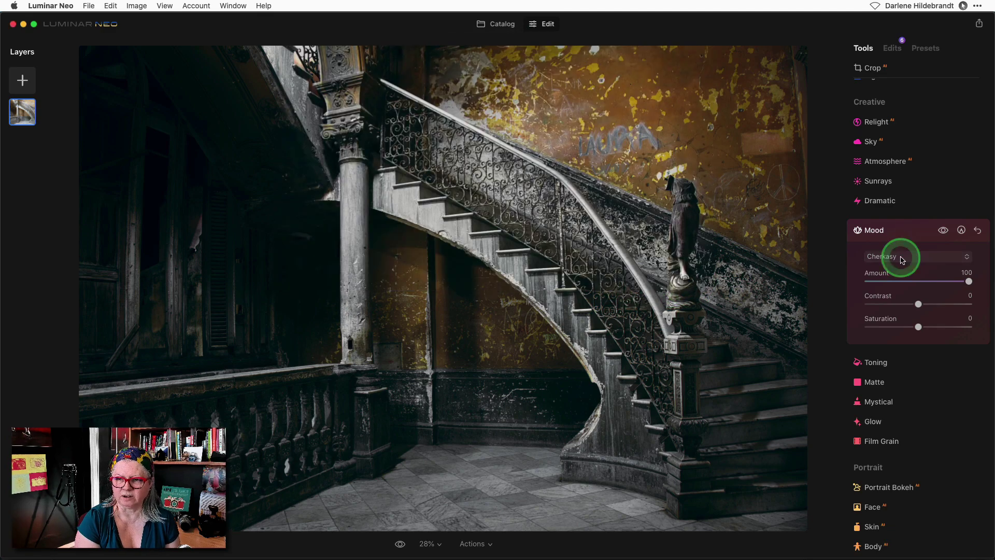
click(903, 258)
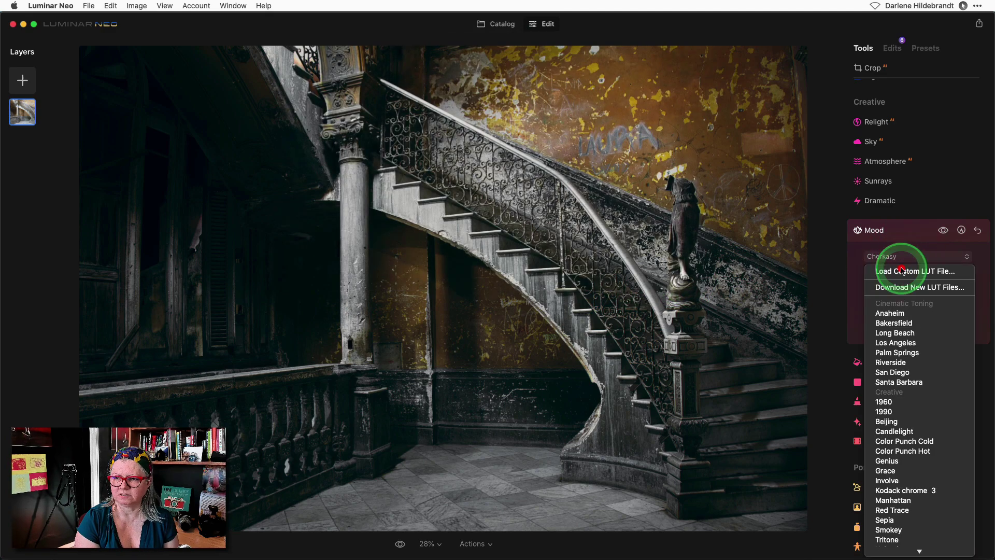
click(903, 271)
double_click(500, 128)
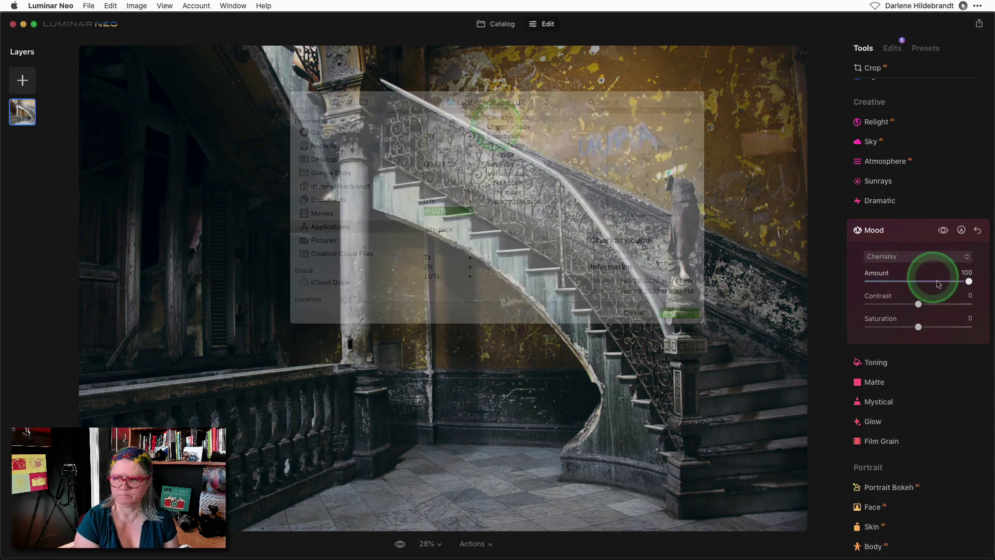
mouse_move(969, 283)
mouse_down()
mouse_move(833, 282)
mouse_move(961, 282)
mouse_up()
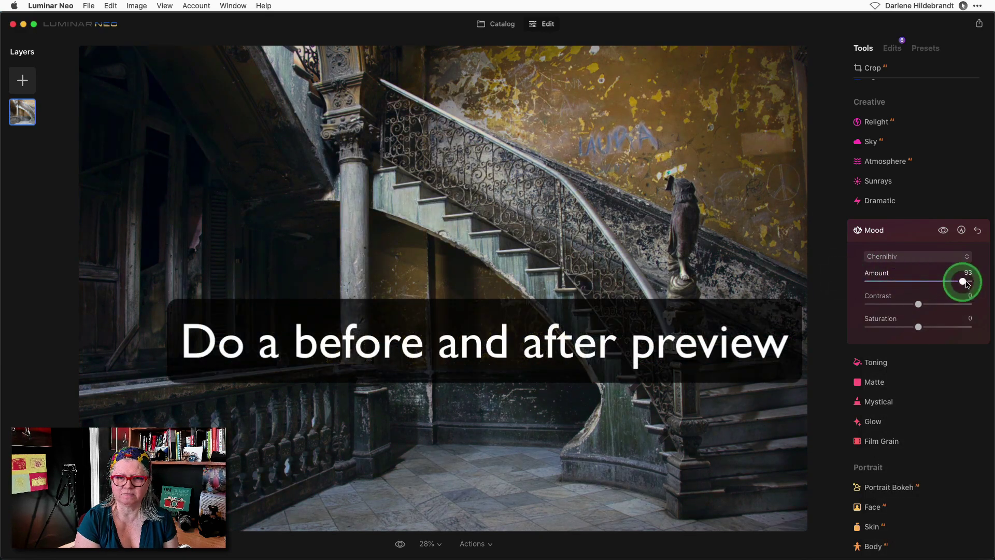
click(943, 230)
Start exporting the Chernihiv version, then choose Load Custom LUT File from the Mood LUT list
click(980, 24)
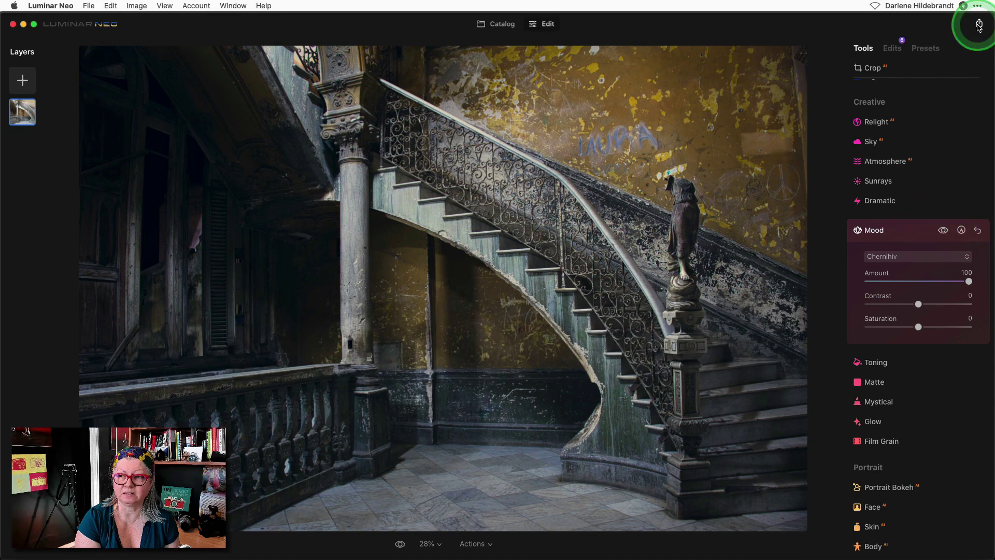
click(960, 39)
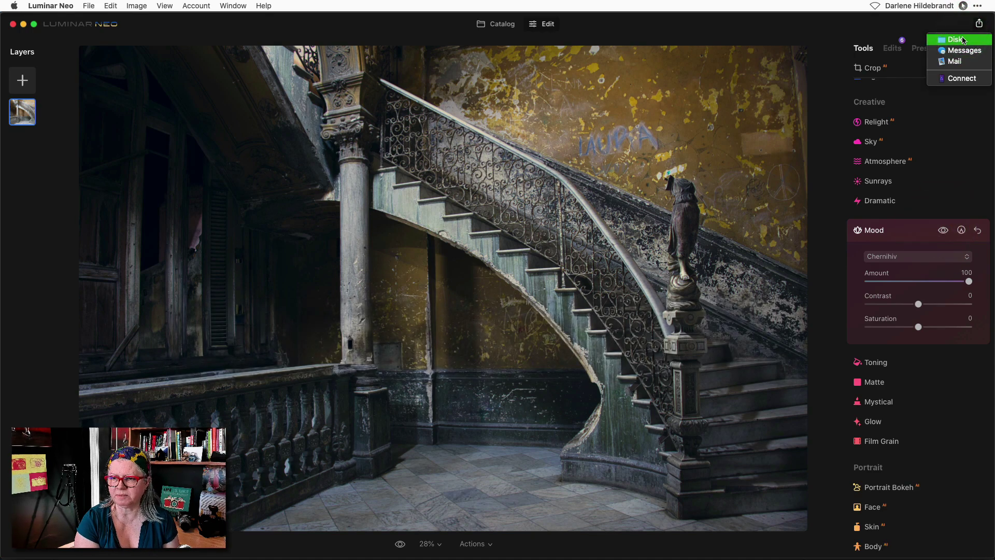
drag(963, 41, 857, 261)
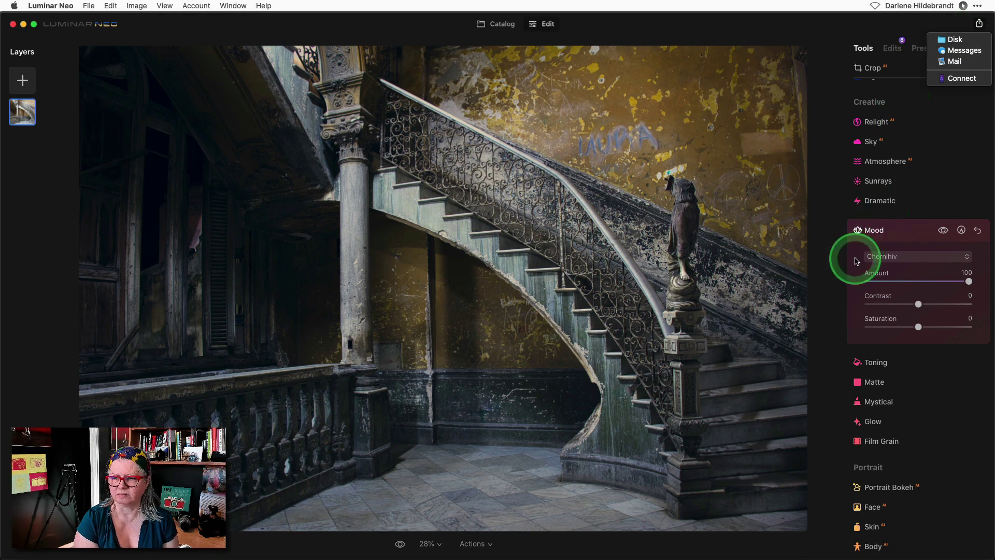
click(907, 257)
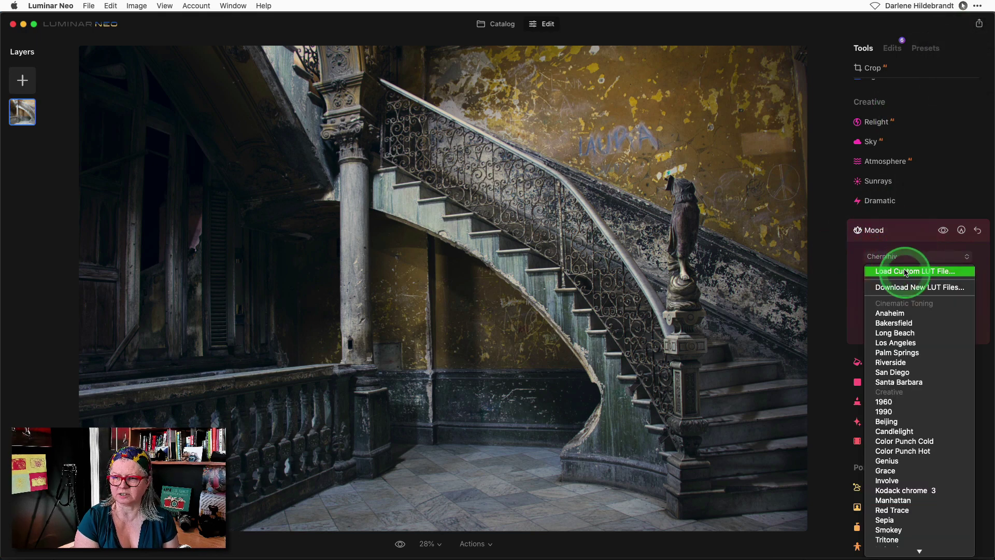
click(906, 272)
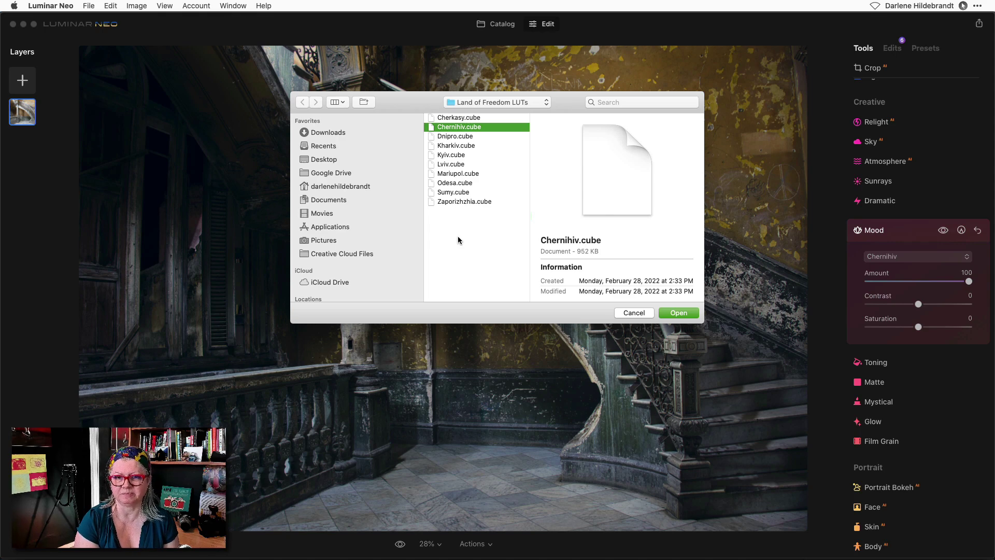
Dismiss the LUT file-open dialog, keeping Mood set to Chernihiv
key(Return)
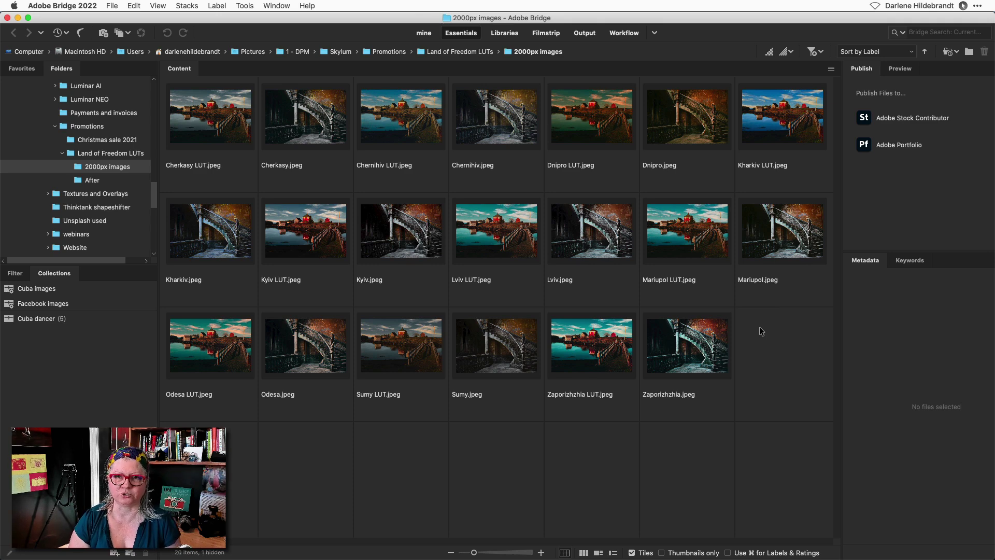
Select Cherkasy LUT.jpeg to show its 2000 x 1328, 240 ppi details
click(211, 130)
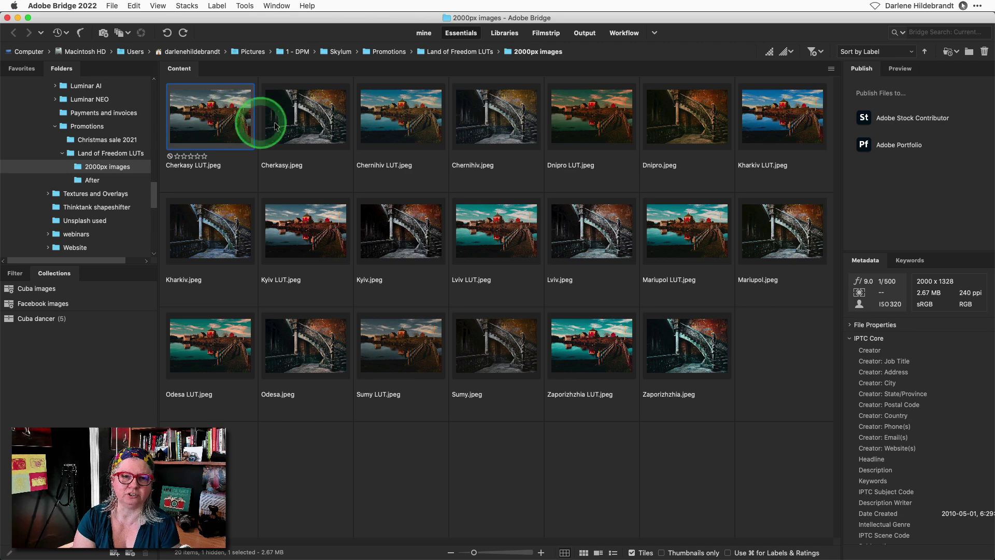
click(275, 126)
double_click(212, 132)
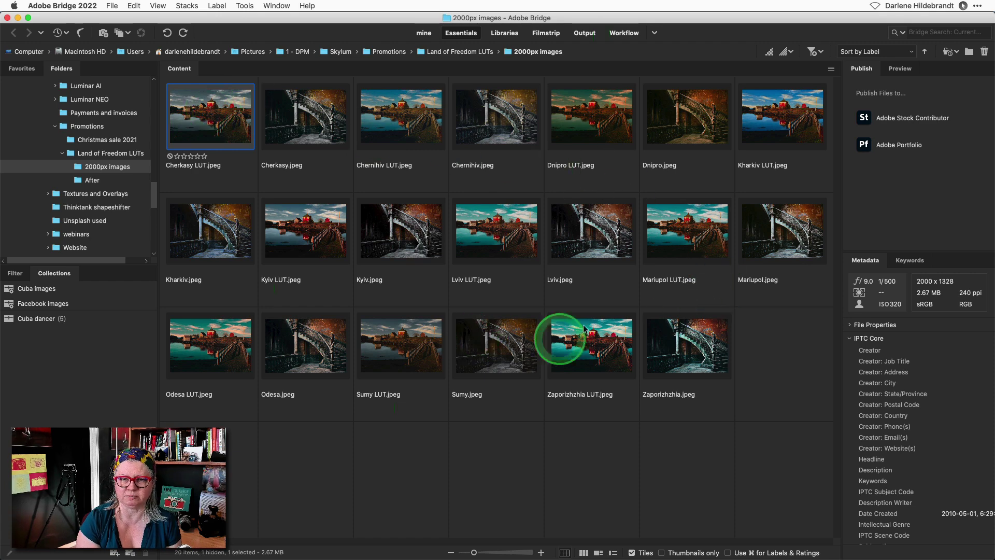
Switch to the Output workspace, keeping the Custom template and Letter page size
click(585, 34)
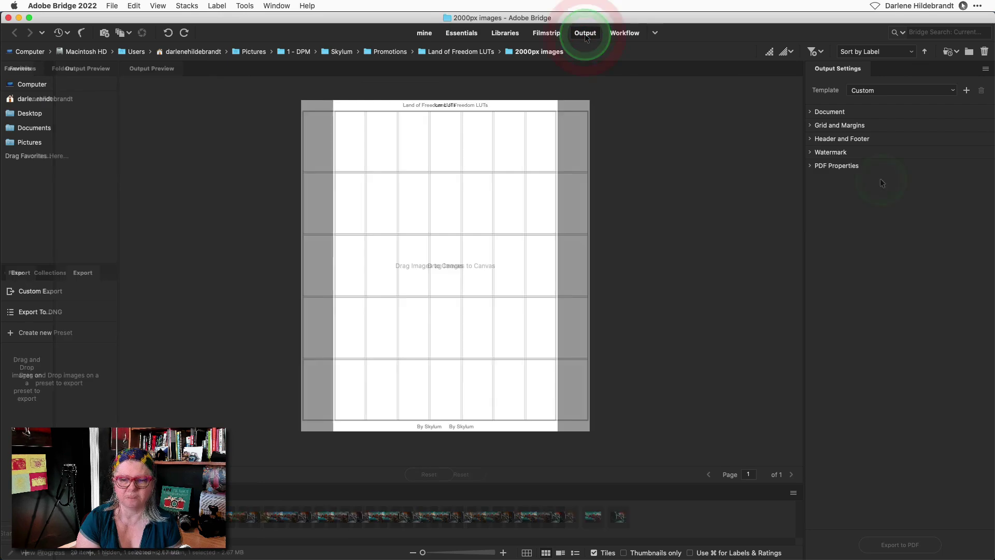
click(937, 89)
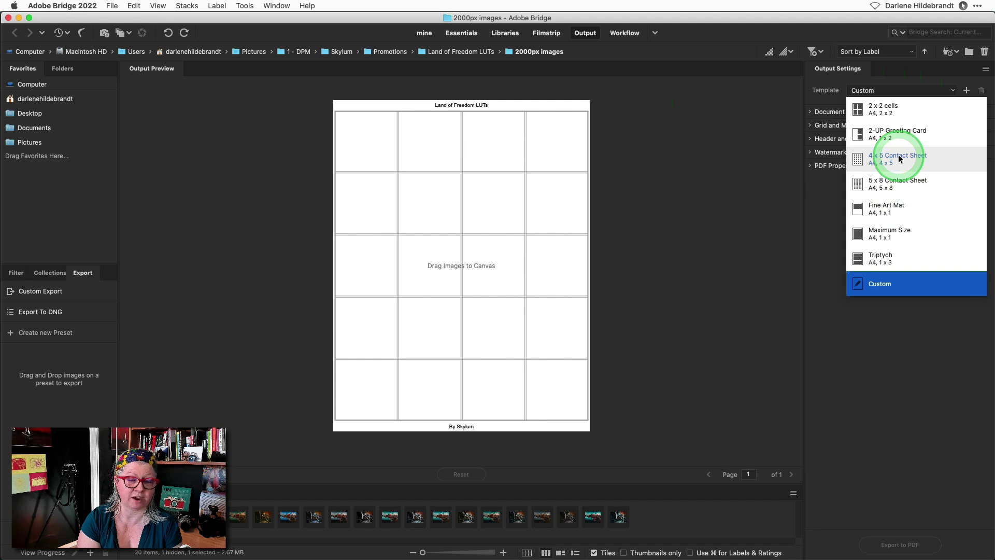
click(886, 370)
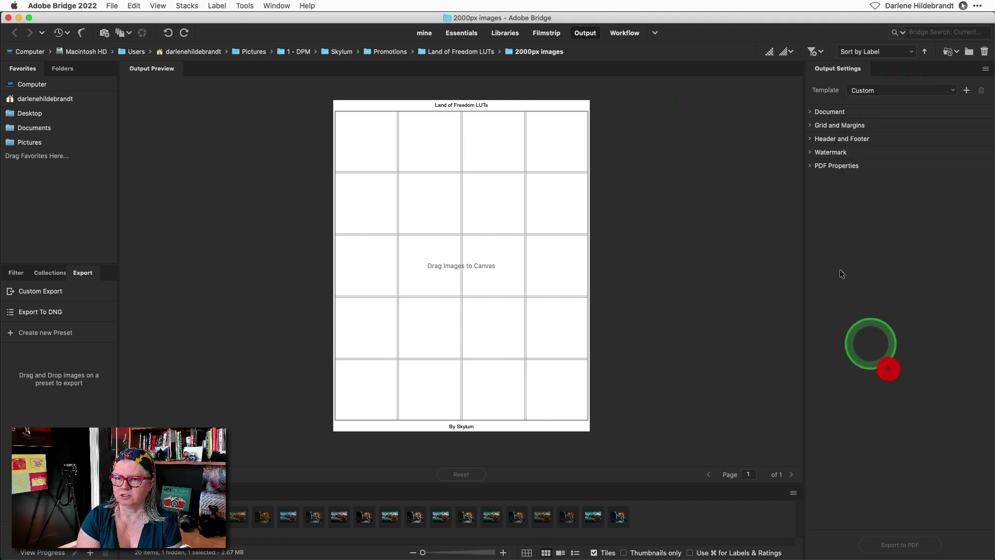
click(813, 112)
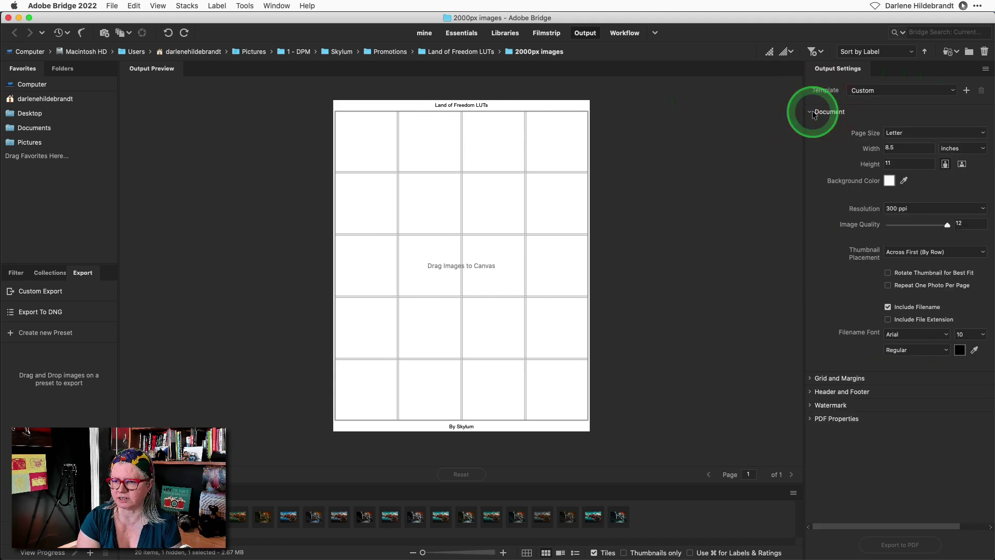
click(907, 133)
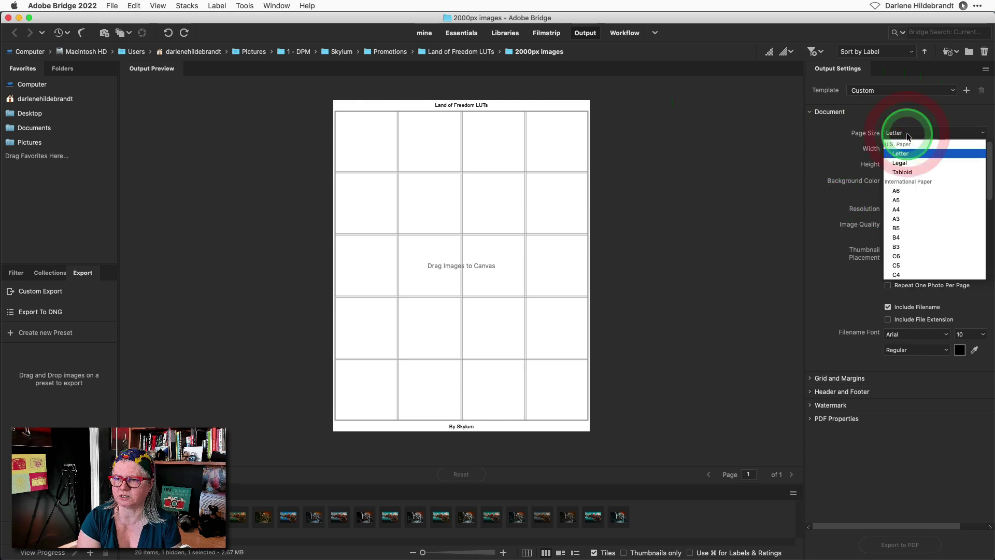
click(842, 145)
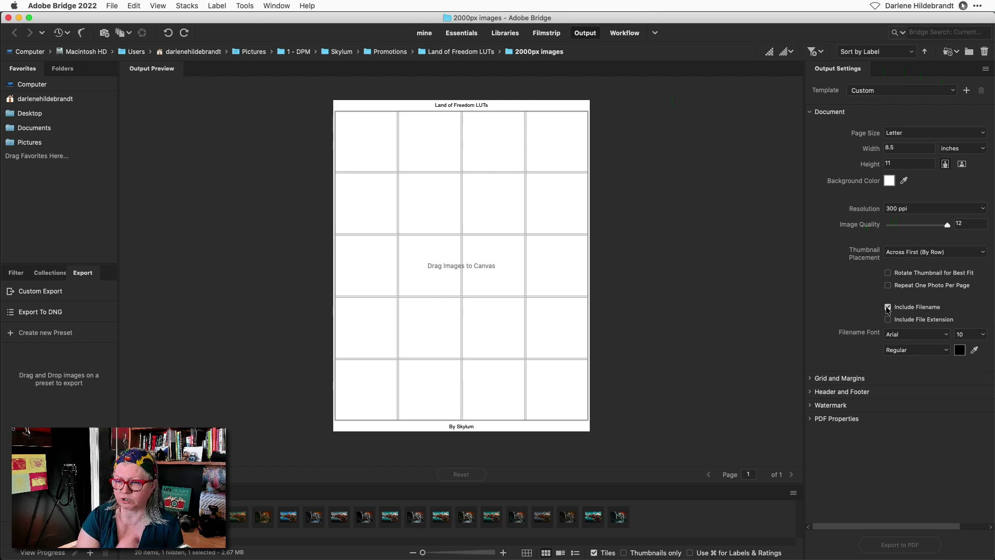
Place all 20 filmstrip images, shown larger with names, into the 4 x 5 contact-sheet grid
click(810, 378)
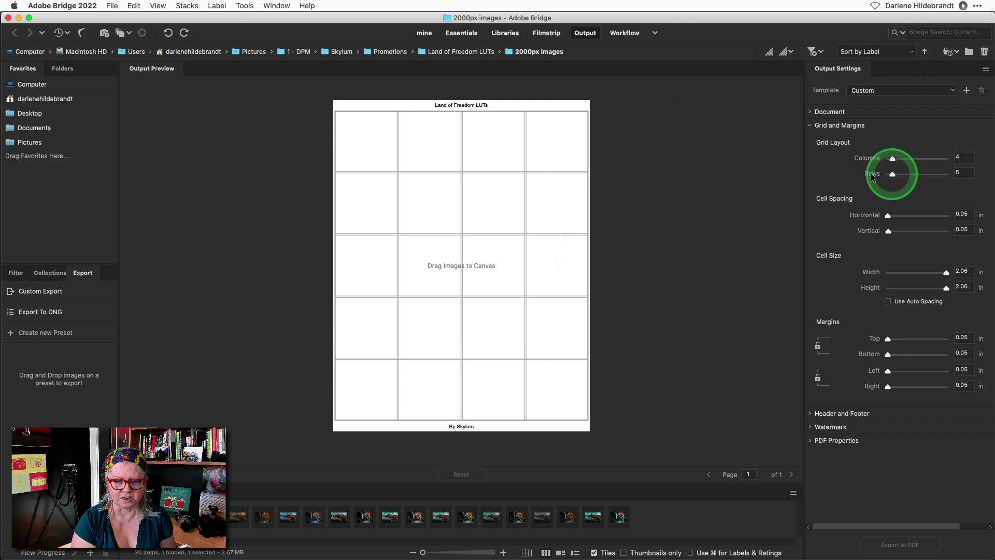
click(422, 552)
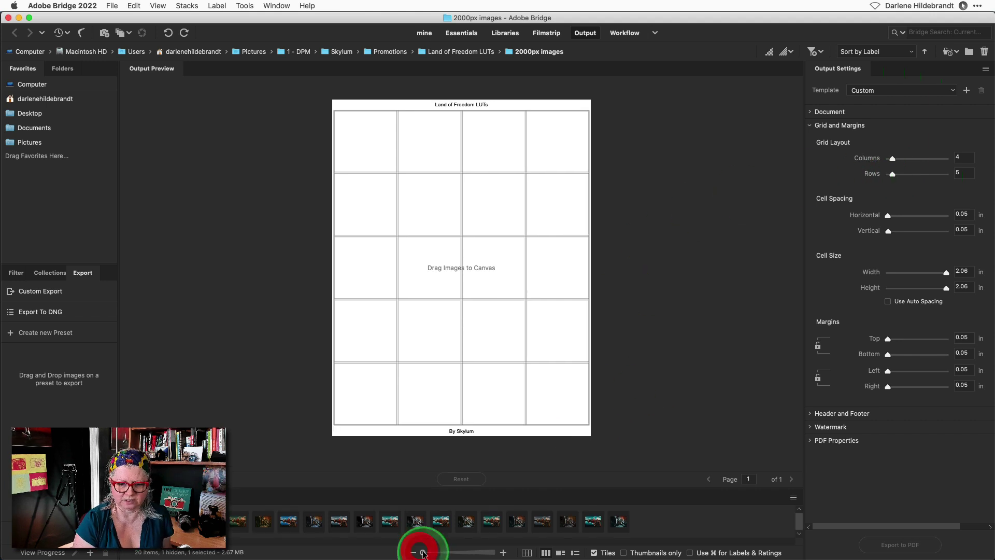
drag(423, 553, 426, 553)
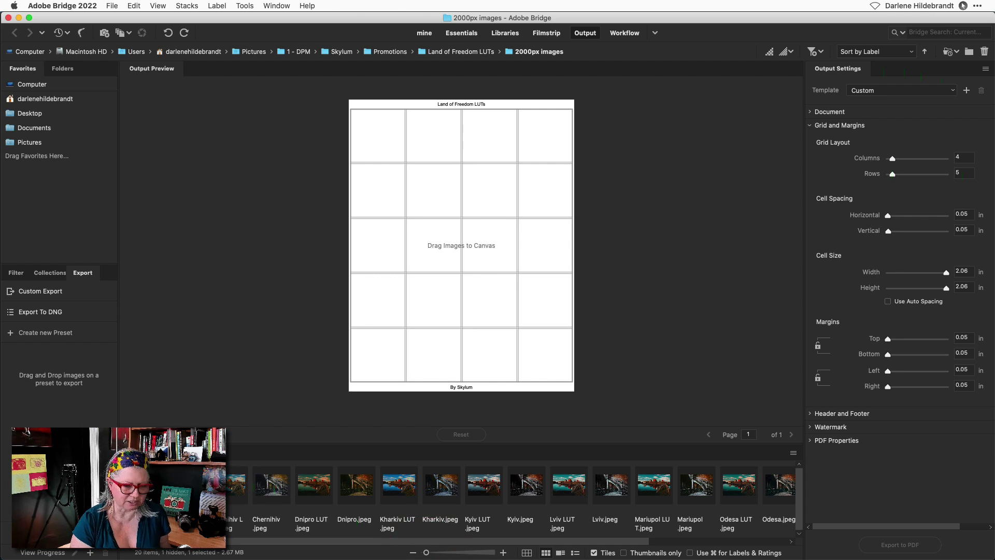
key(super+a)
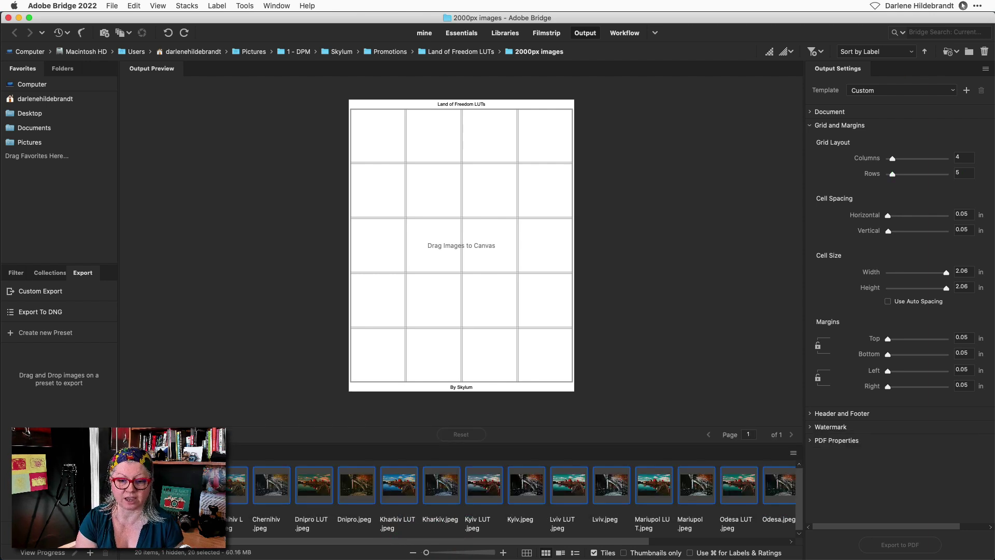
drag(349, 484, 458, 302)
click(676, 297)
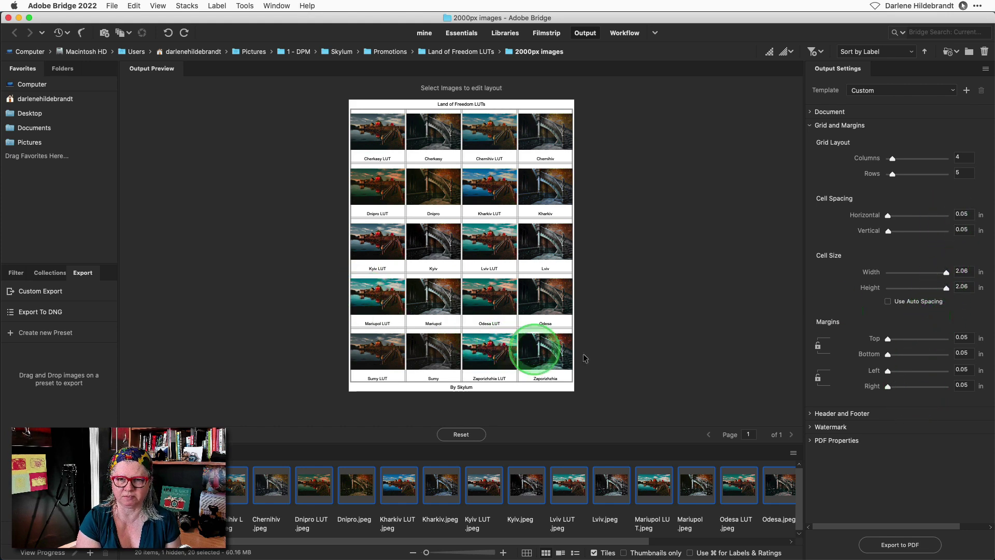
Review the 'Land of Freedom LUTs' header and 'By Skylum' footer, keeping filename captions on
click(811, 415)
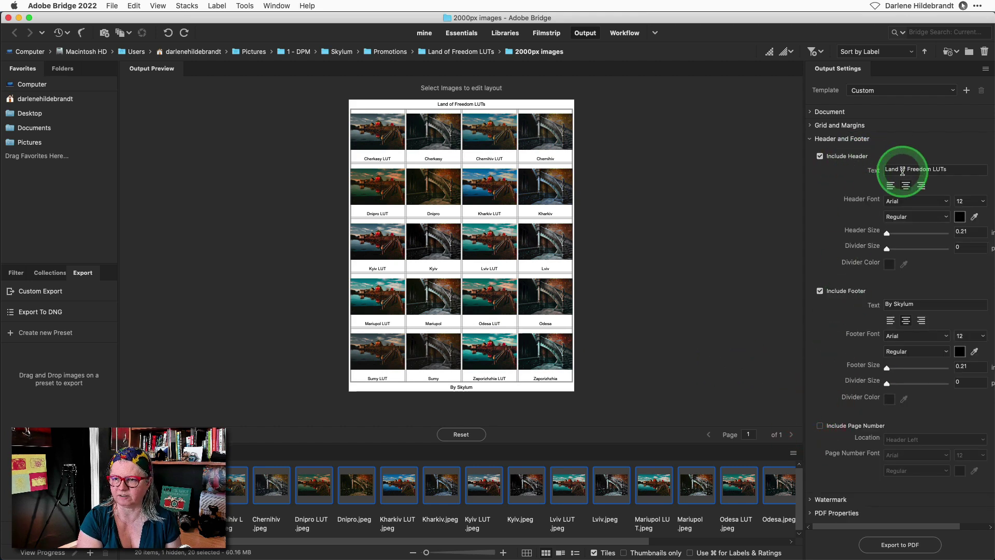
drag(951, 169, 868, 173)
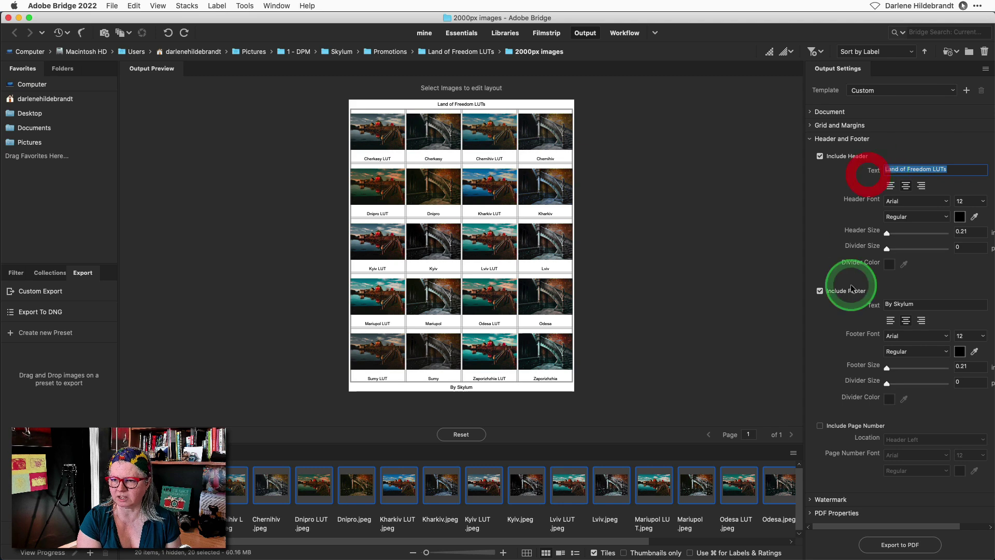
drag(931, 304, 874, 318)
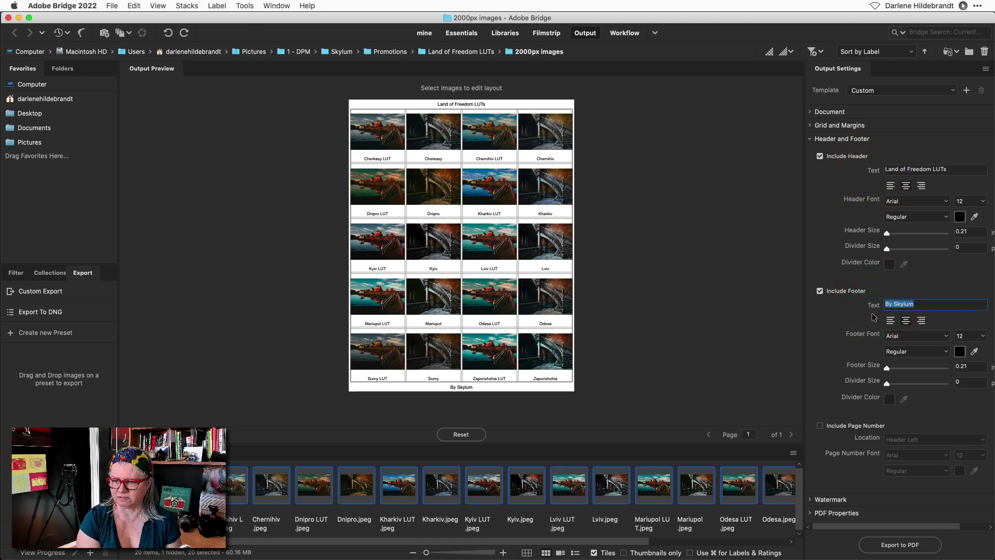
click(812, 112)
click(888, 307)
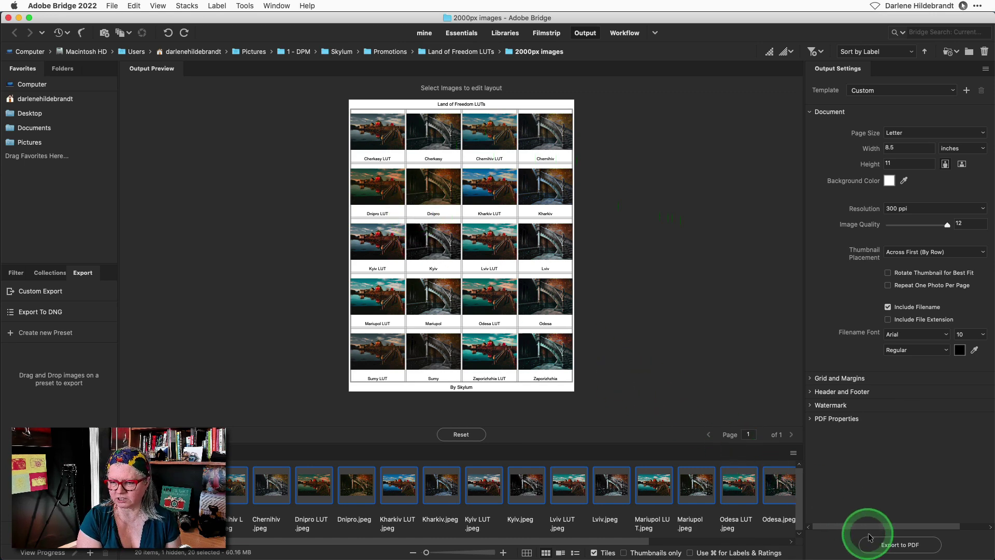
Export the contact sheet as a PDF under the existing contact-sheet file name
click(875, 544)
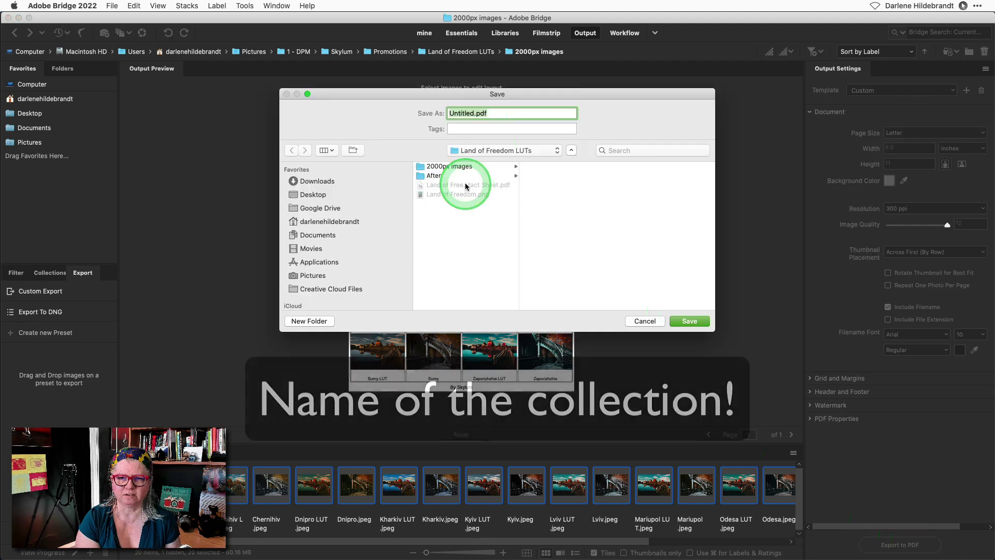
click(466, 185)
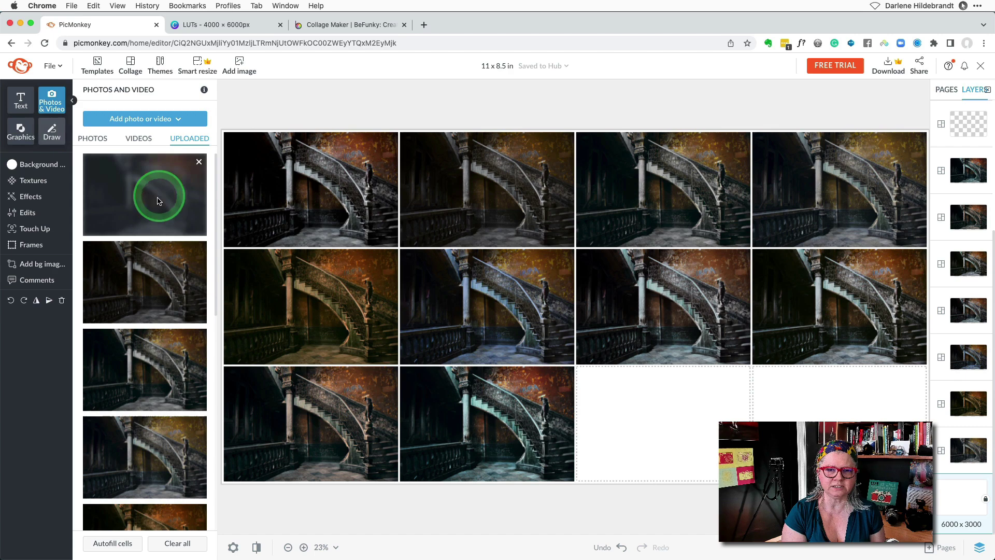
drag(159, 201, 345, 110)
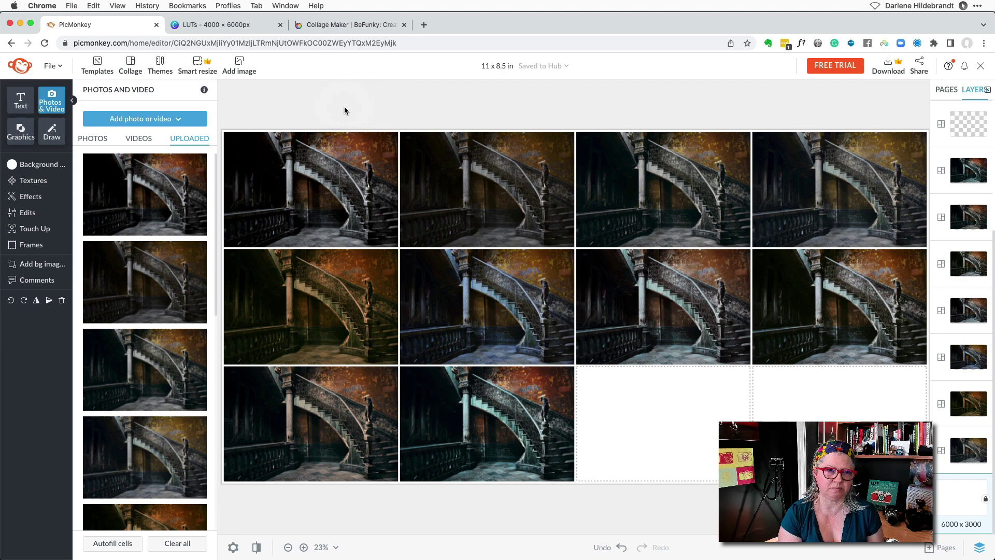
drag(344, 111, 344, 109)
click(135, 67)
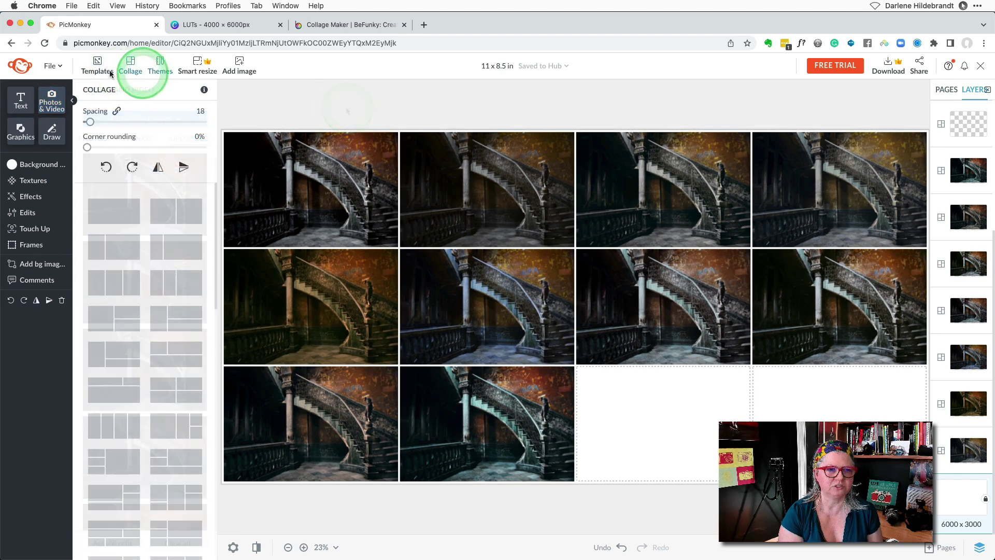
click(361, 154)
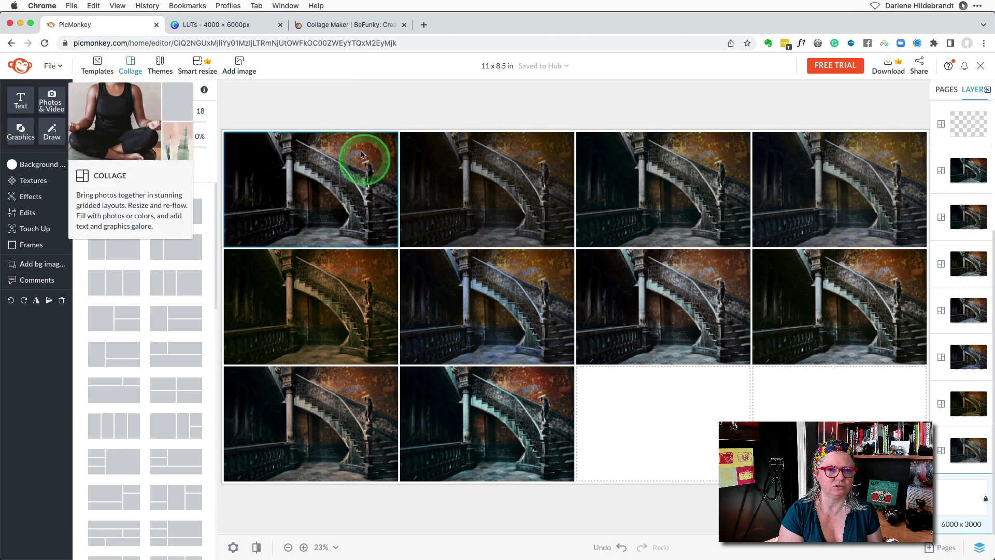
click(163, 261)
scroll(163, 258, down, 8)
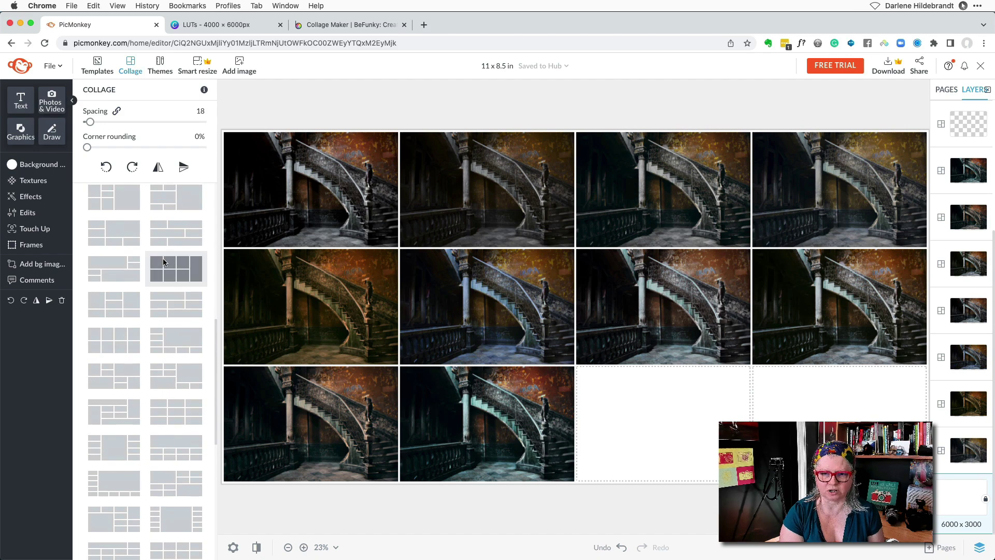
scroll(163, 262, up, 10)
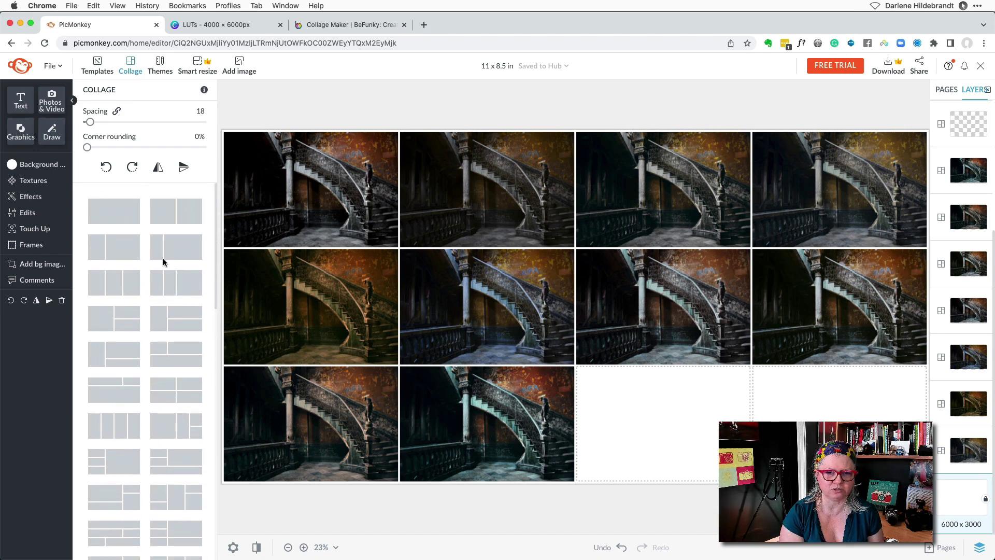
click(665, 335)
click(346, 299)
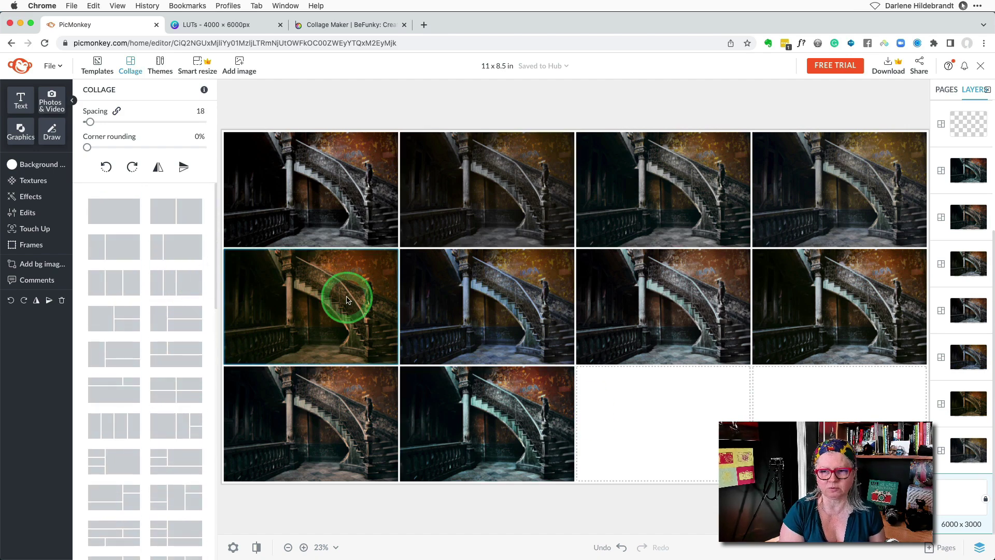
Empty all collage cells and autofill them with the uploaded staircase photos
click(50, 100)
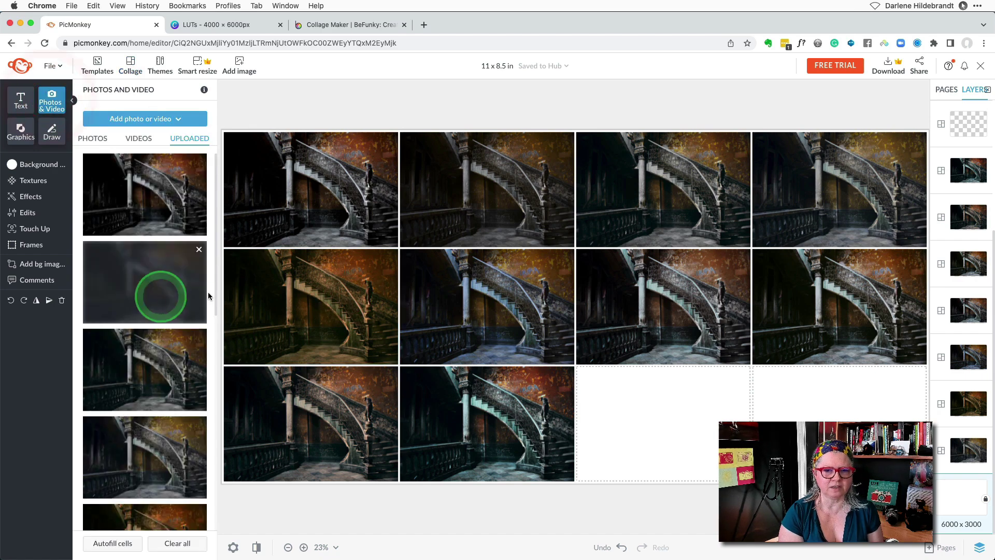
click(220, 263)
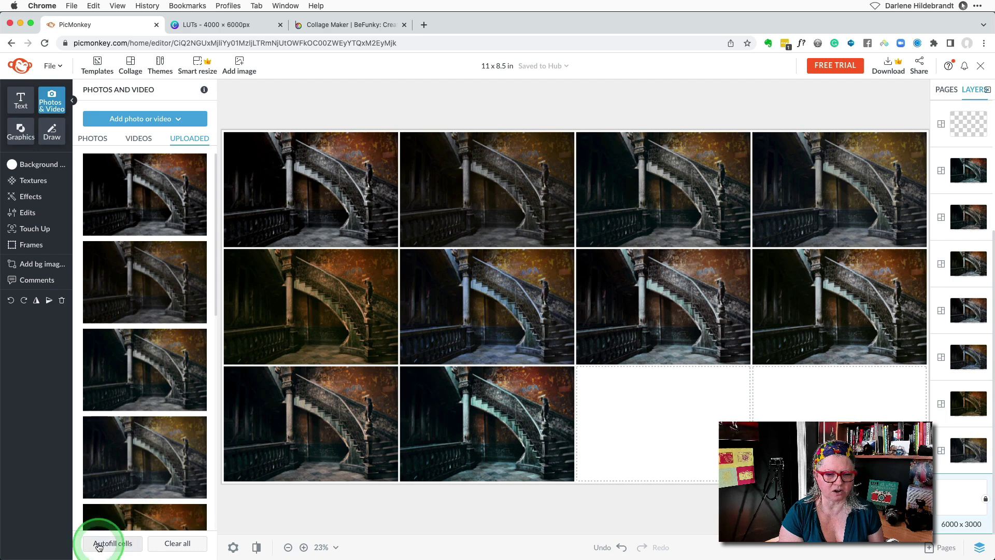
click(176, 544)
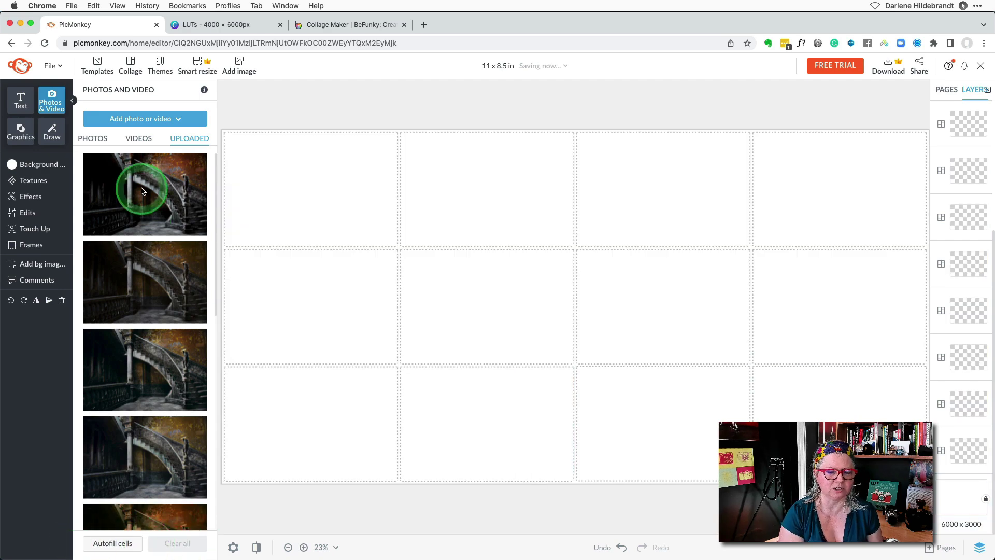
scroll(133, 244, down, 6)
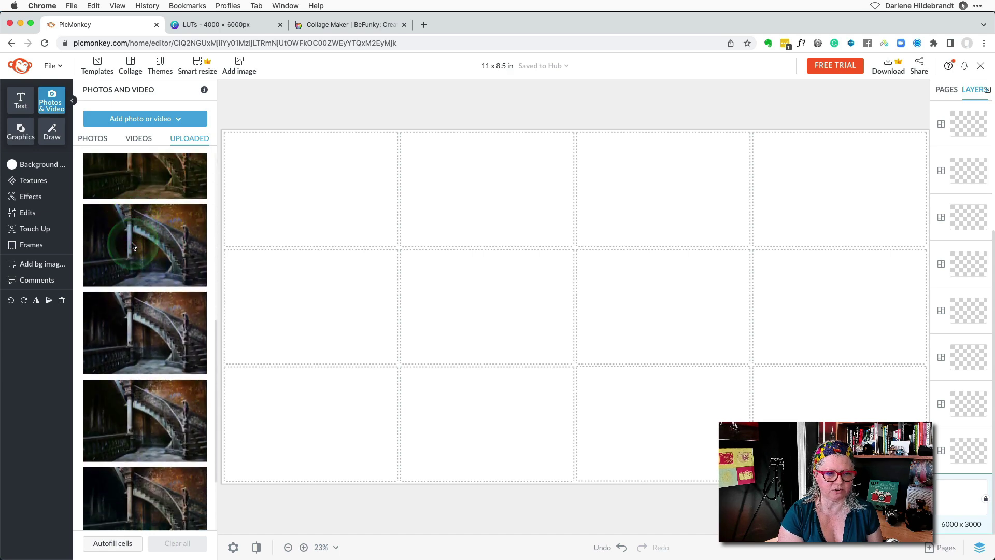
scroll(133, 246, down, 3)
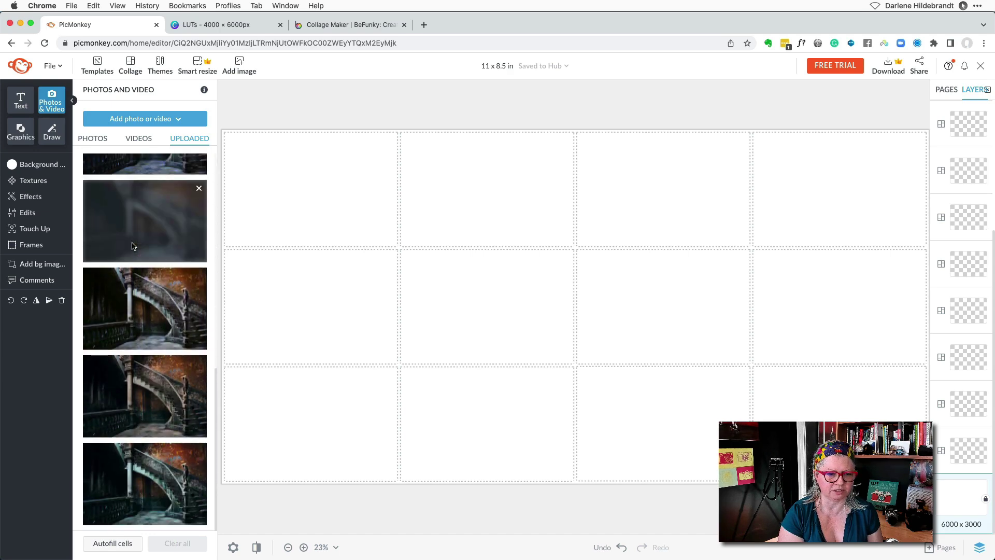
click(108, 548)
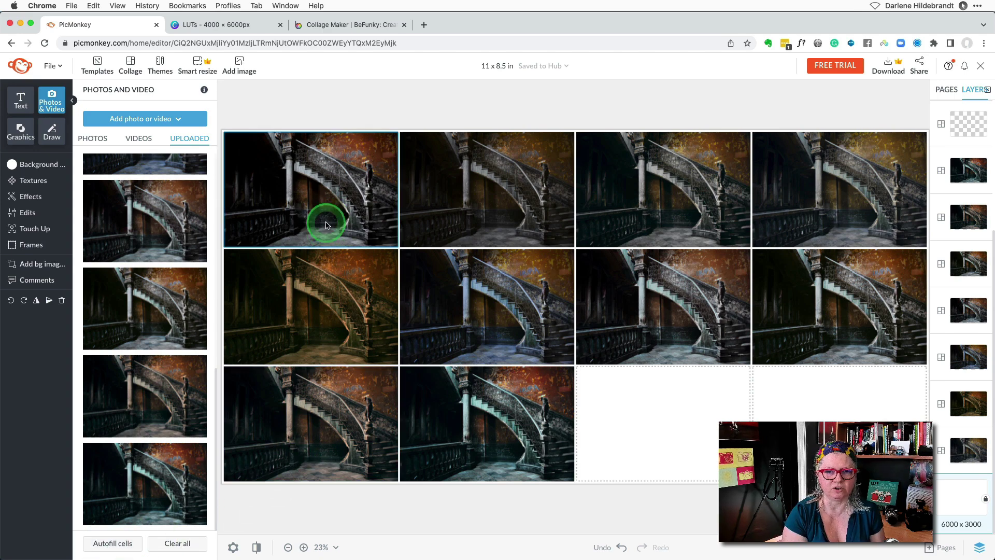
Place an uploaded staircase photo into the second cell of the third row
click(327, 222)
click(334, 103)
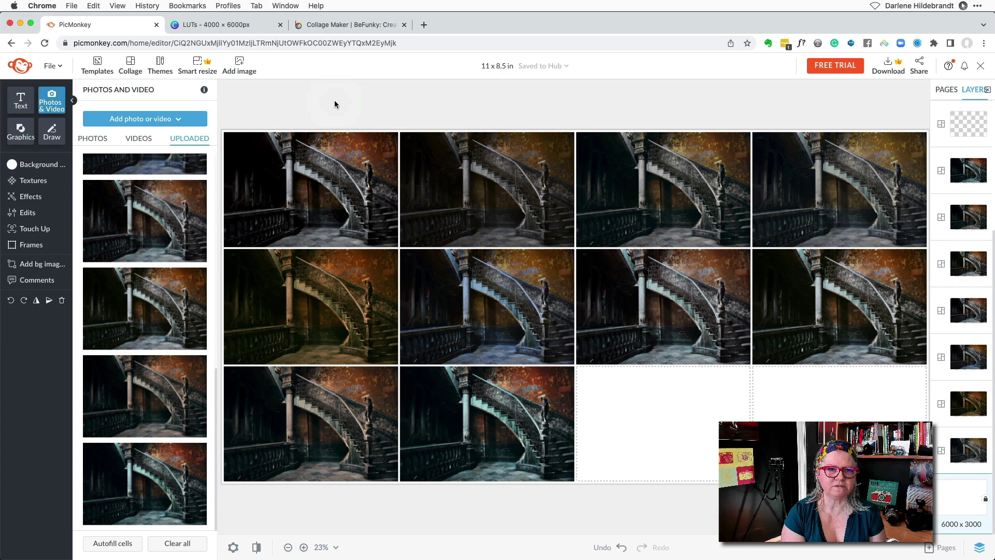
mouse_move(149, 195)
mouse_down()
mouse_move(156, 228)
mouse_move(169, 237)
mouse_move(156, 178)
mouse_move(140, 458)
mouse_move(153, 209)
mouse_up()
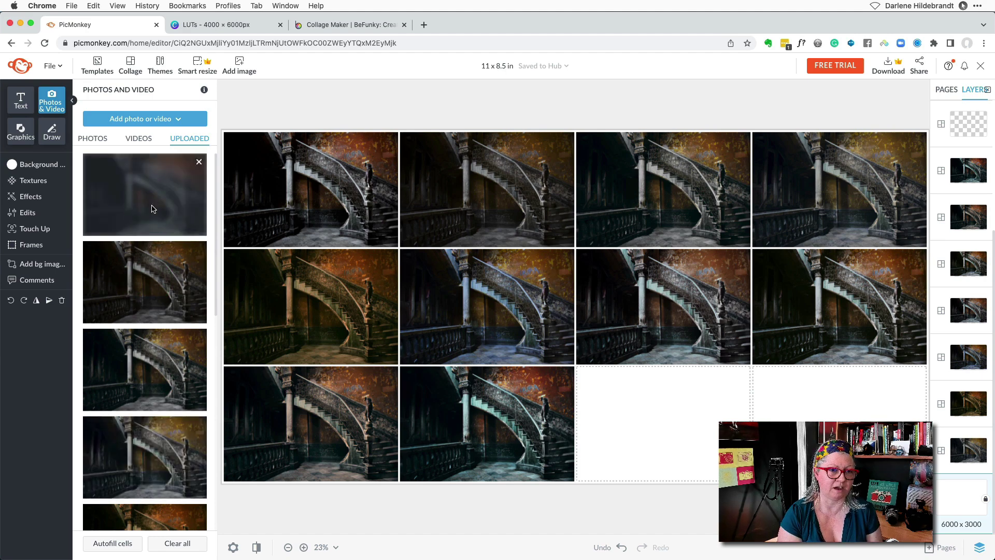
drag(285, 98, 470, 421)
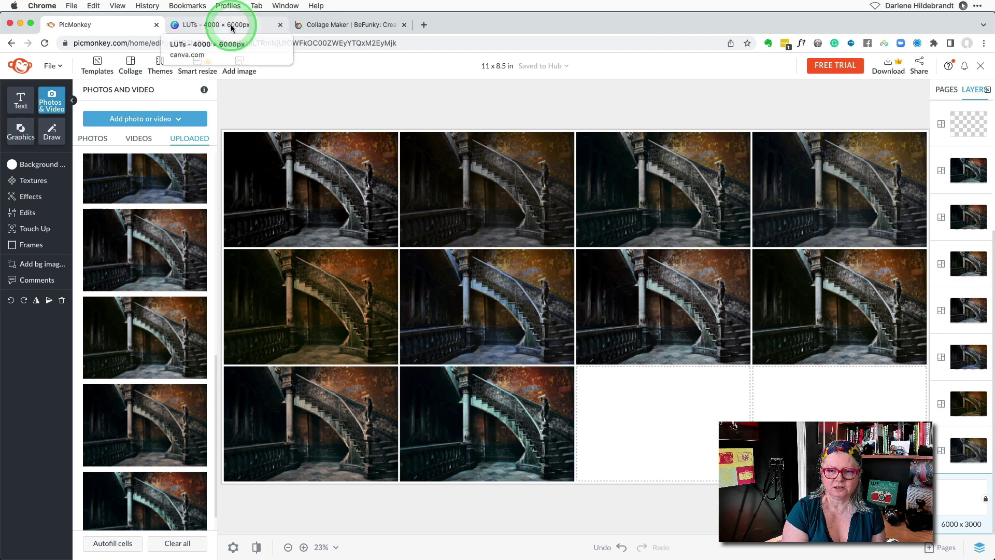
Add the first staircase photo from Uploads to the Canva LUTs page and shrink it
click(230, 25)
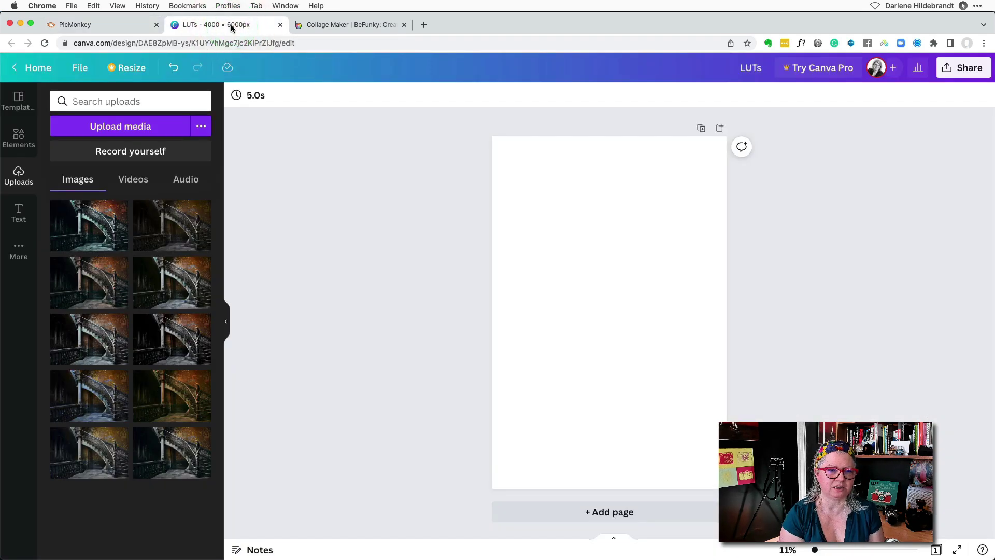
drag(145, 205, 560, 233)
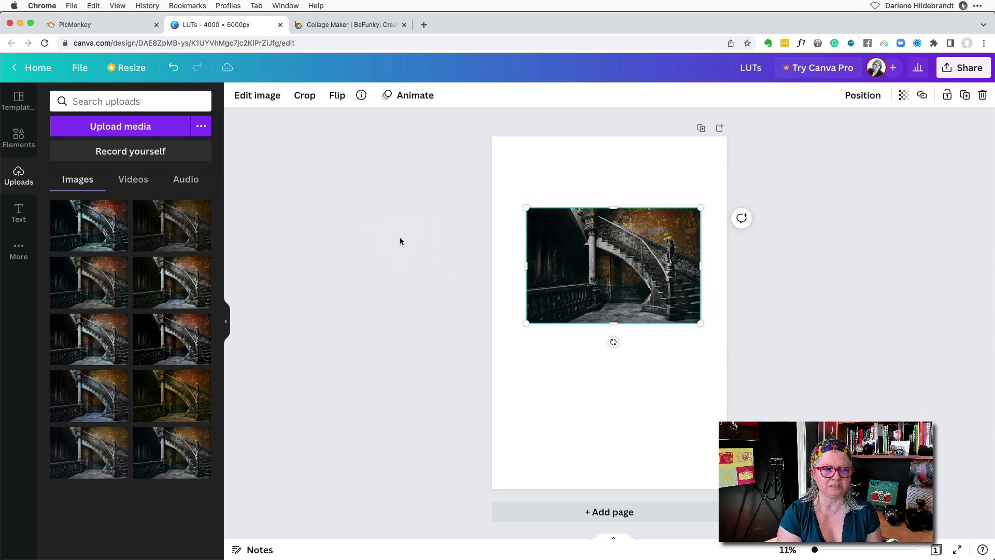
click(673, 249)
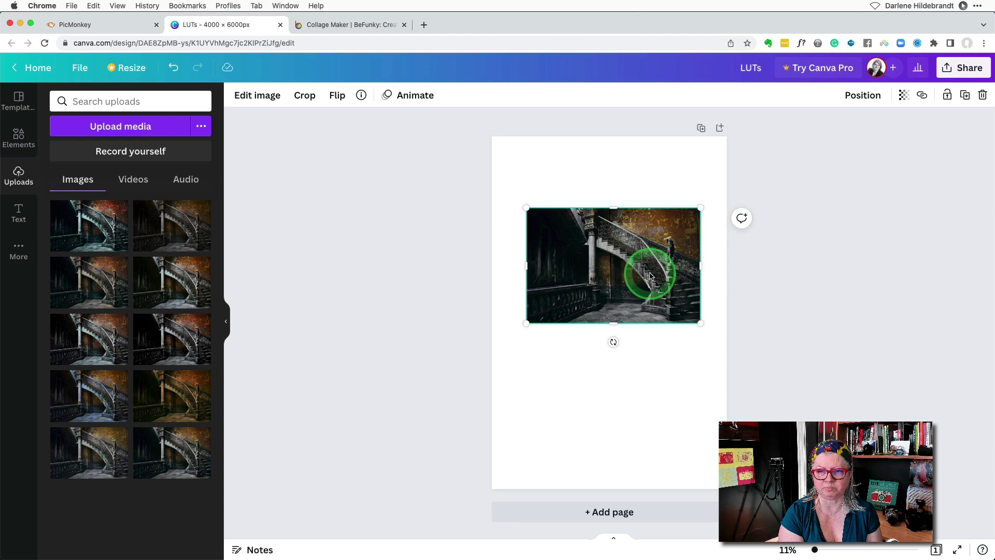
drag(700, 323, 556, 179)
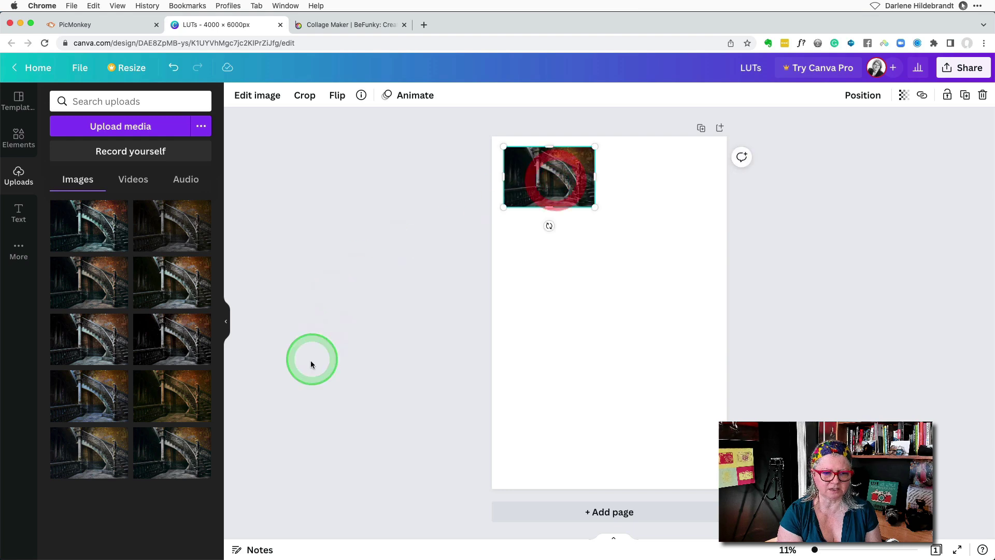
Add a second, equal-sized staircase photo beside the first and centre the pair along the top
drag(82, 451, 651, 202)
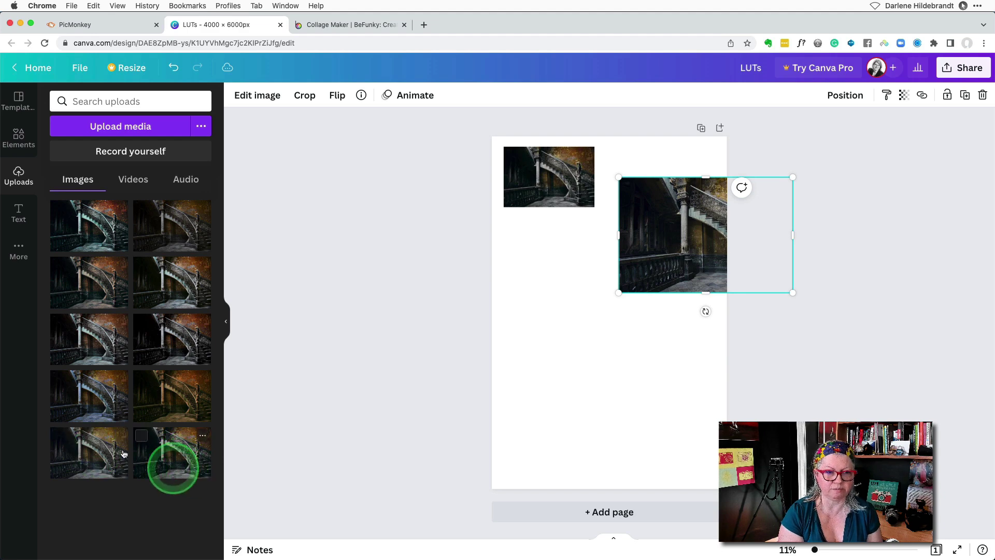
drag(664, 267, 651, 233)
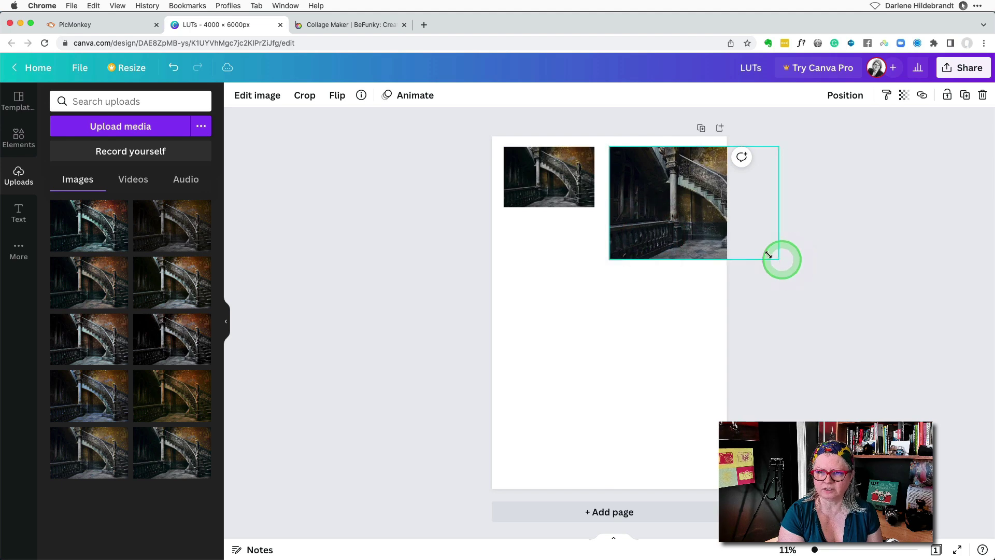
drag(781, 259, 710, 228)
drag(548, 177, 578, 189)
drag(517, 207, 540, 193)
shift+click(639, 176)
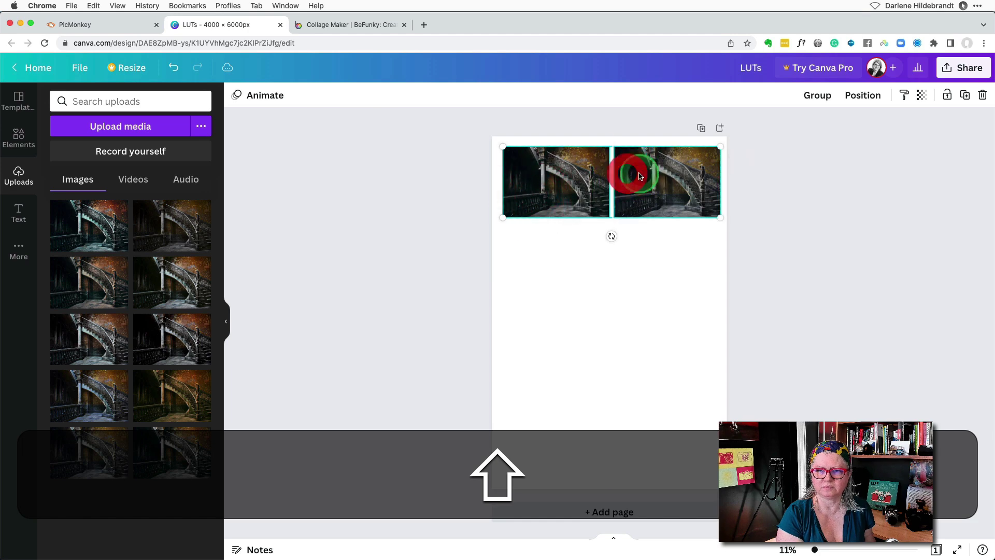
drag(638, 175, 636, 170)
Check the file names of the left and right photos: Cherkasy.jpg and Chernihiv.jpg
click(334, 248)
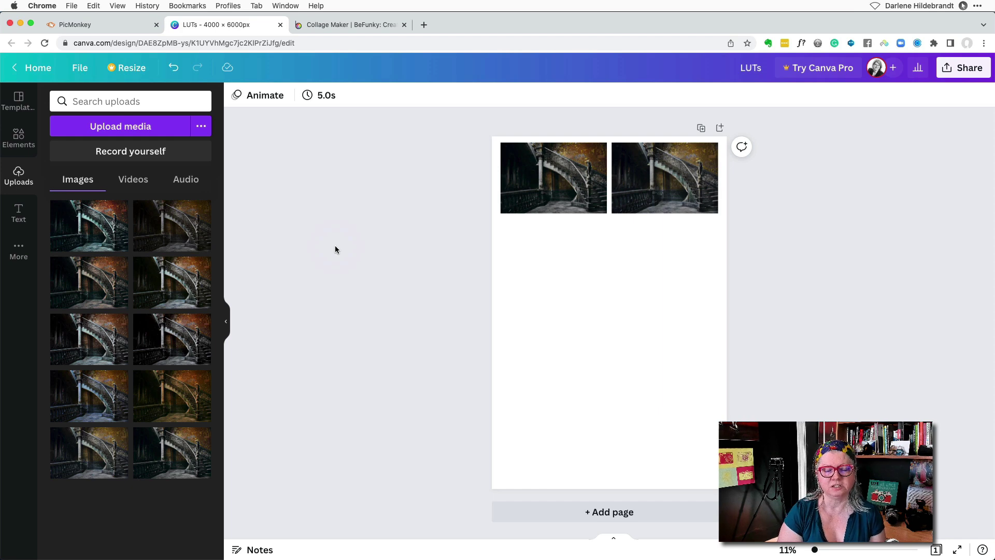
click(525, 188)
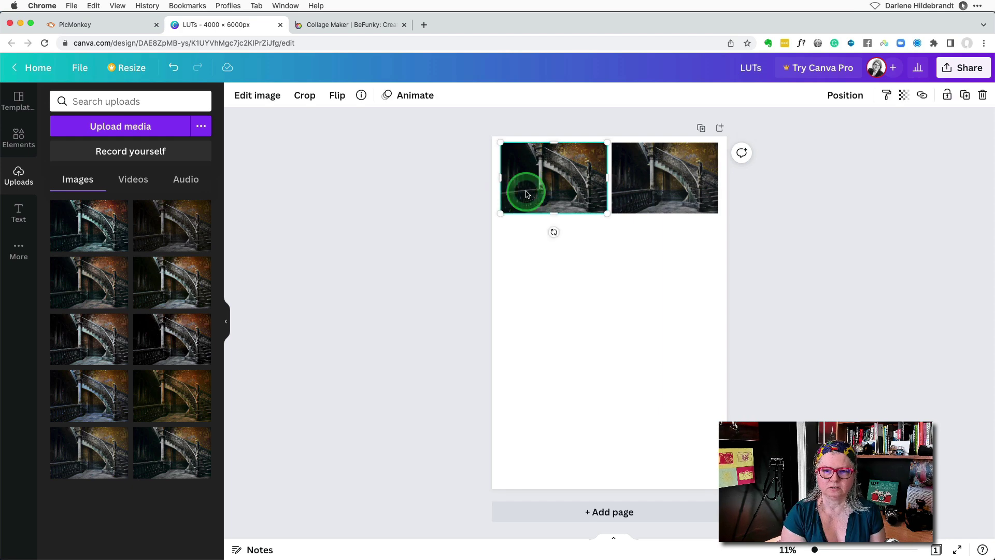
click(361, 95)
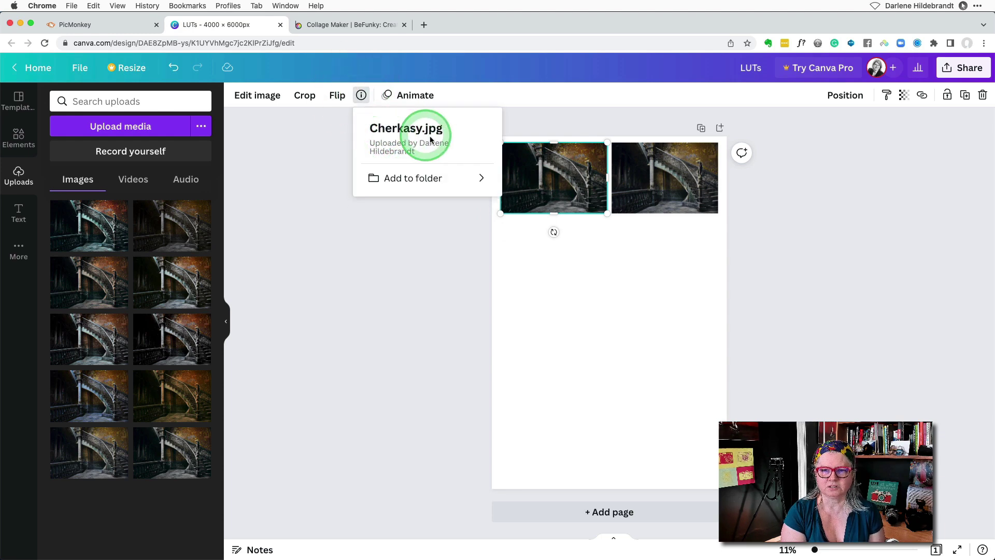
click(650, 176)
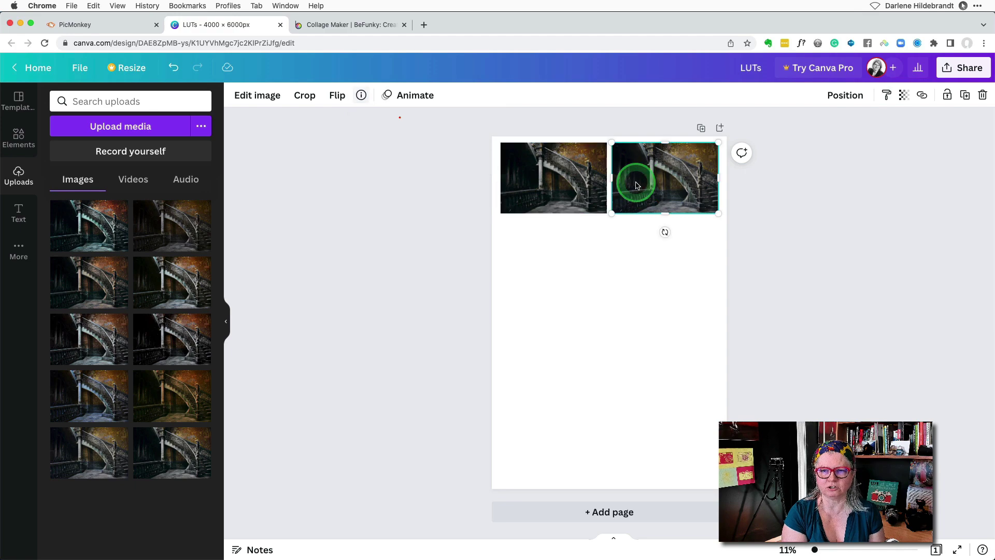
click(362, 96)
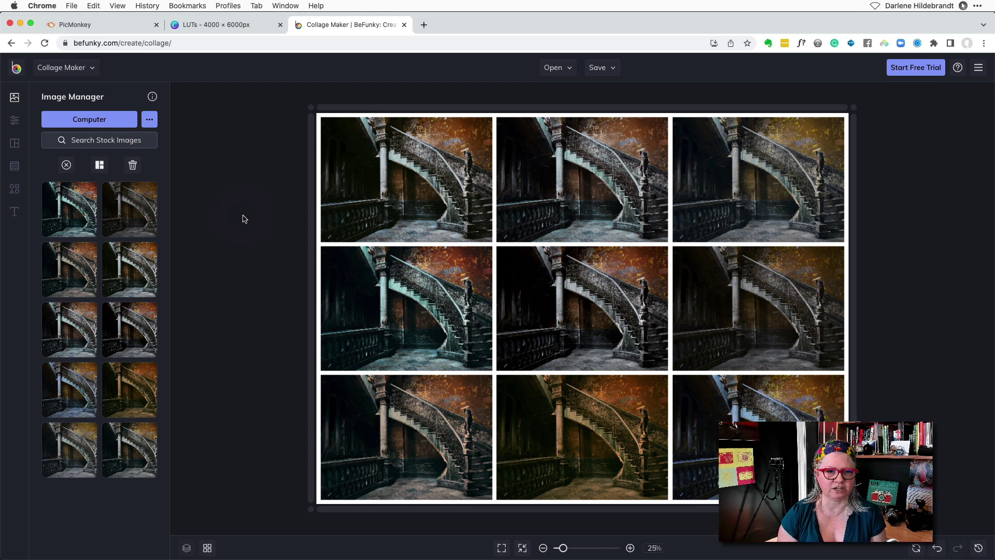
Preview several BeFunky grid presets, dismiss the Plus upgrade offer, and apply the plain 3×3 grid
click(250, 217)
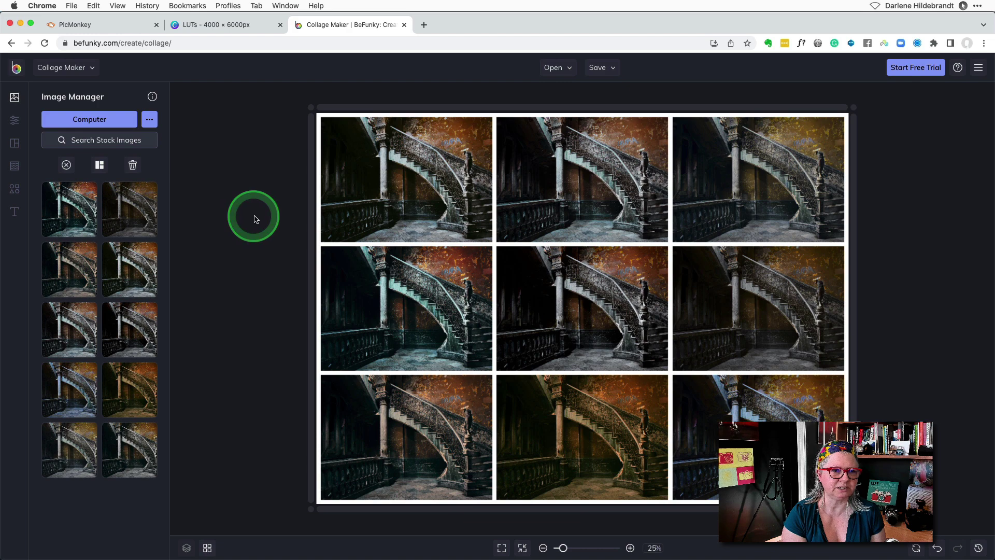
click(16, 144)
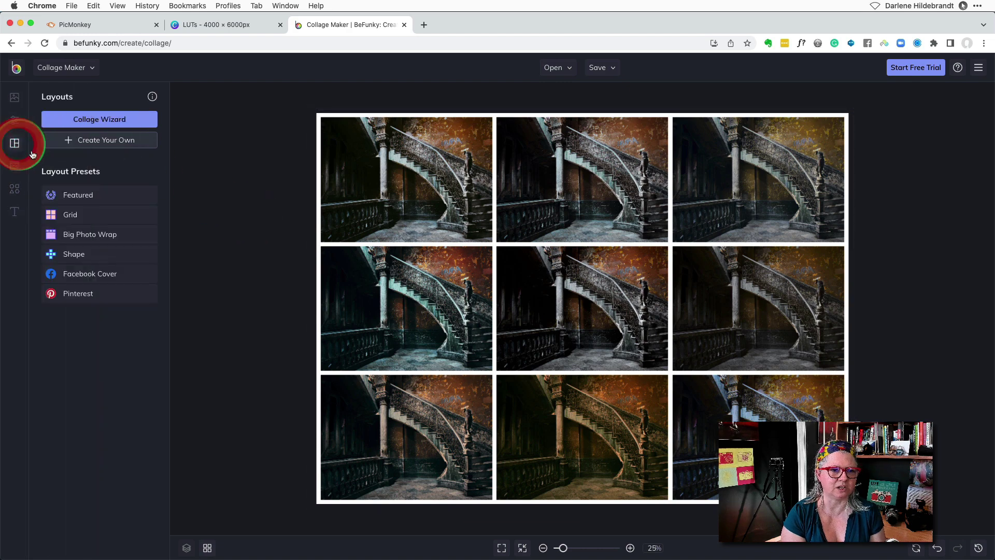
click(89, 213)
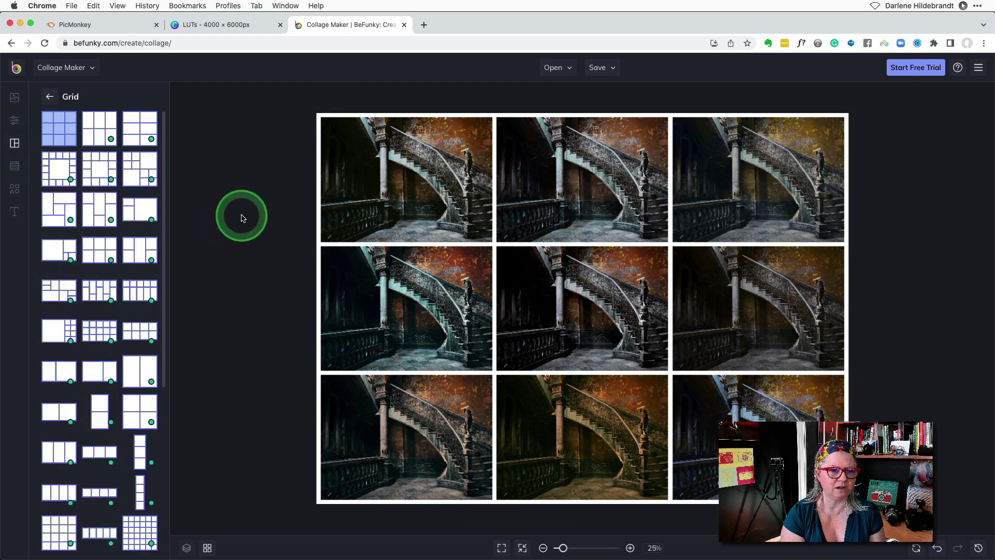
click(82, 201)
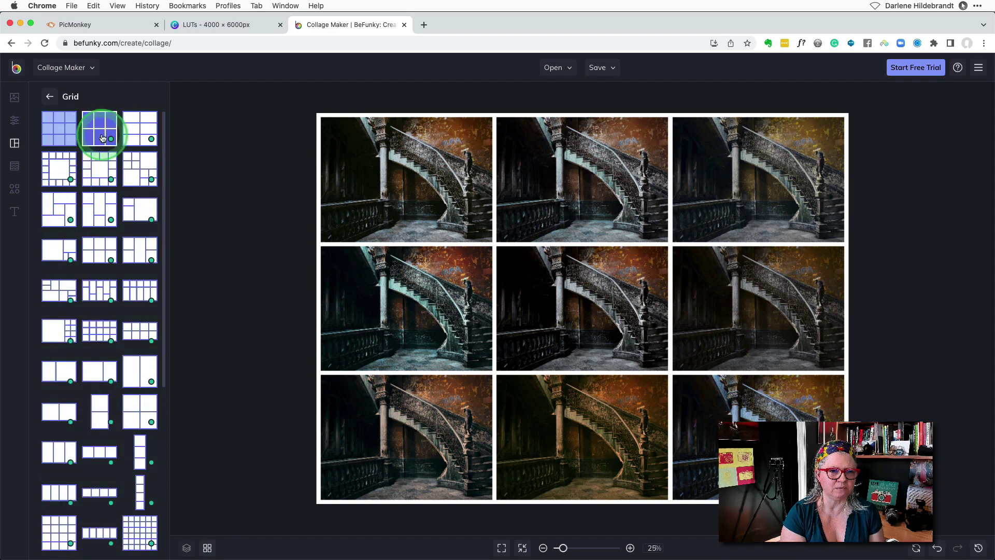
click(83, 179)
click(136, 133)
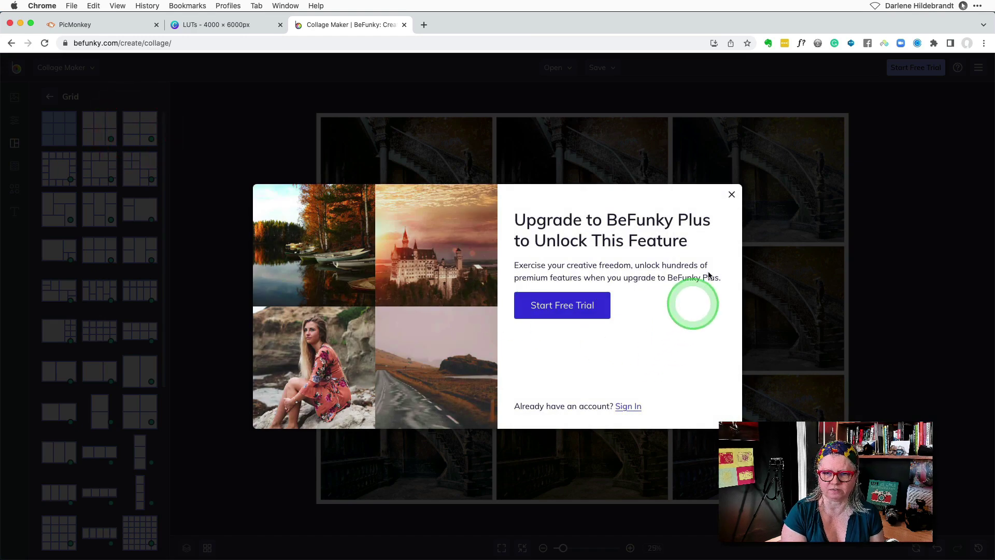
click(732, 194)
click(59, 130)
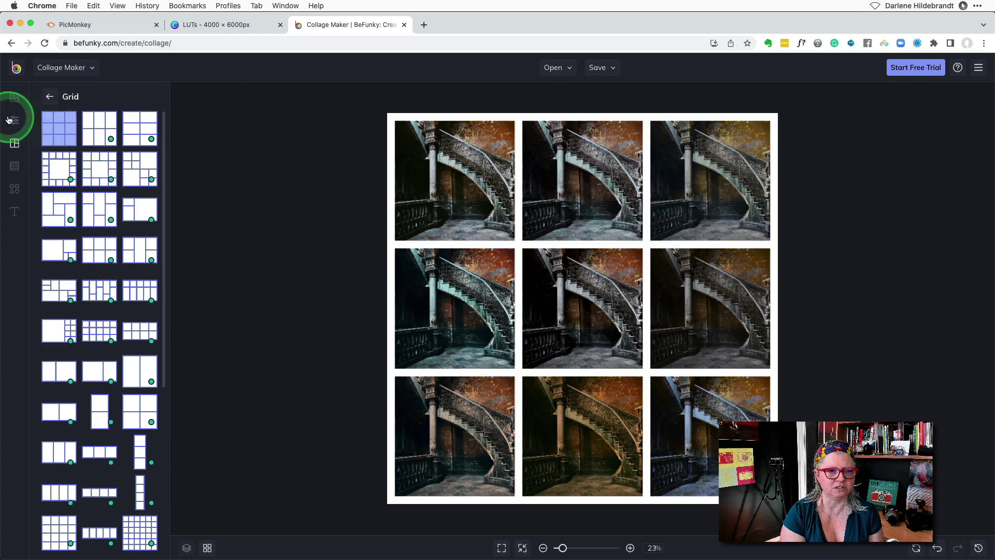
Resize the BeFunky collage to 4088 × 3000 px landscape with 5% photo spacing
mouse_move(13, 123)
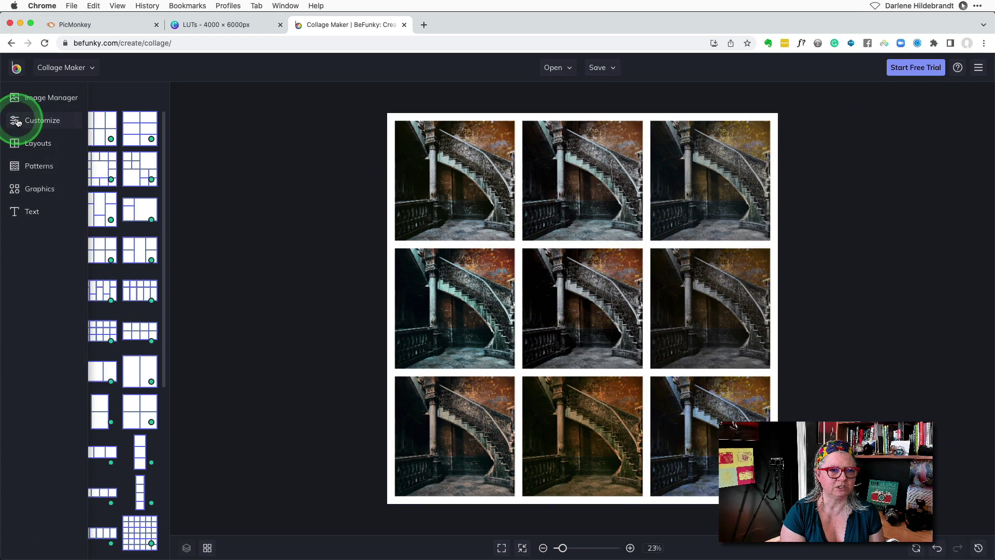
click(17, 122)
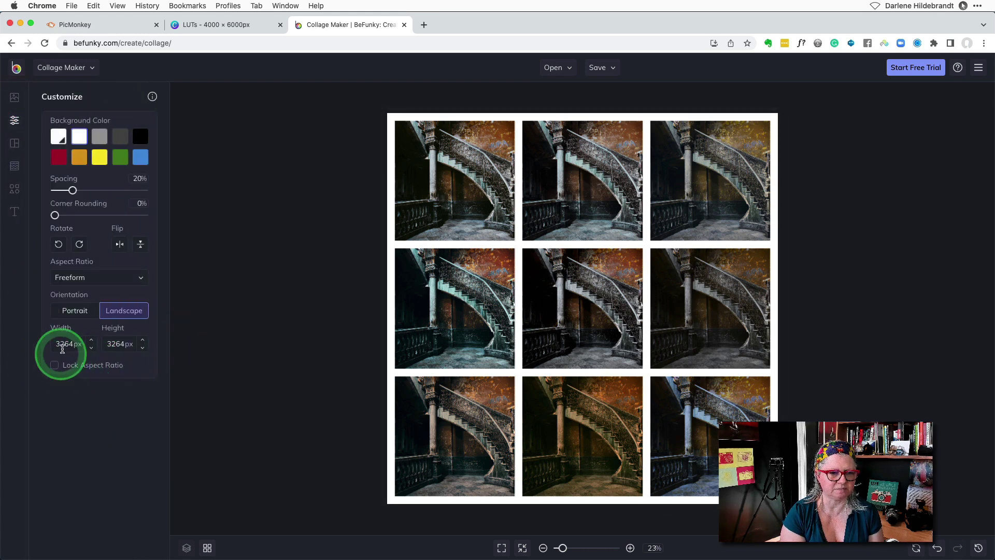
double_click(63, 343)
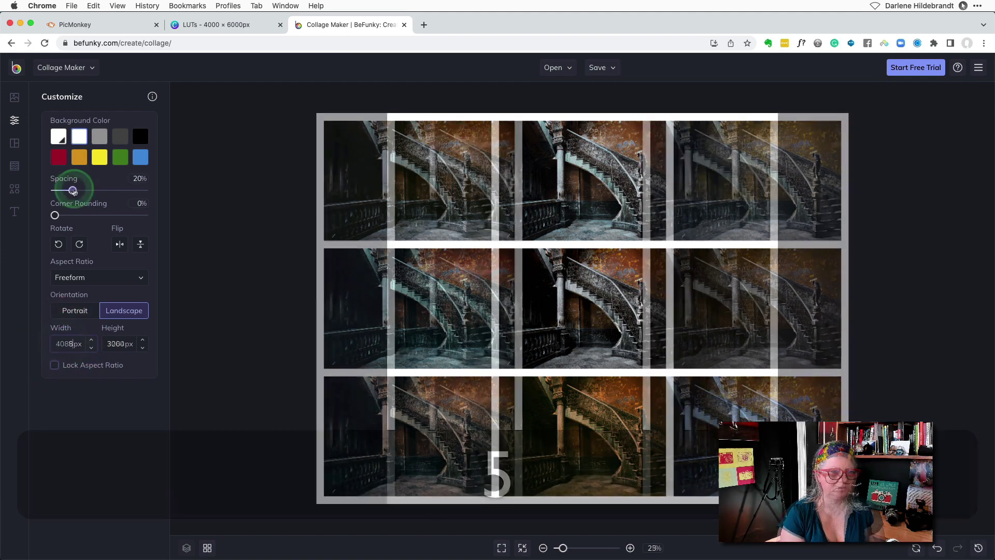
drag(72, 190, 59, 190)
drag(193, 201, 263, 151)
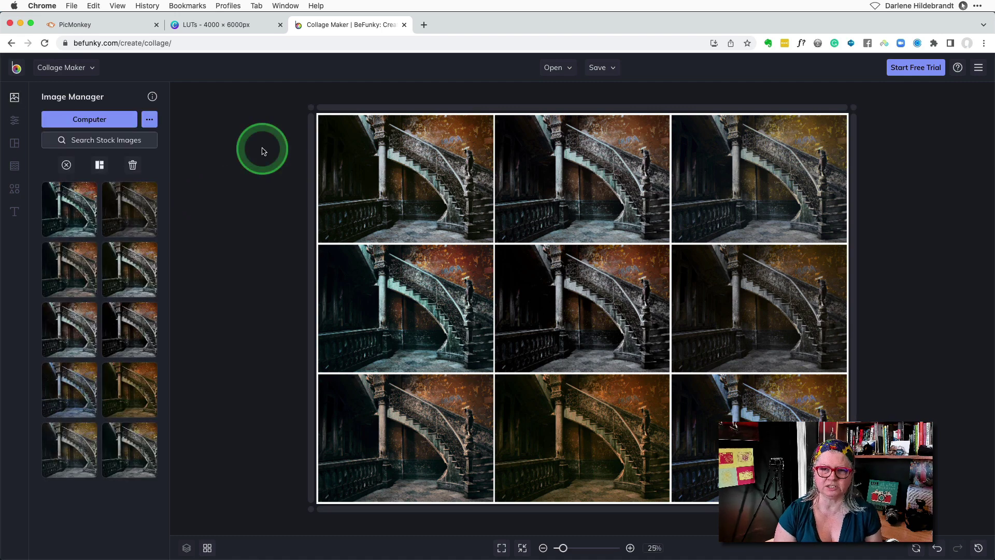
drag(262, 151, 307, 282)
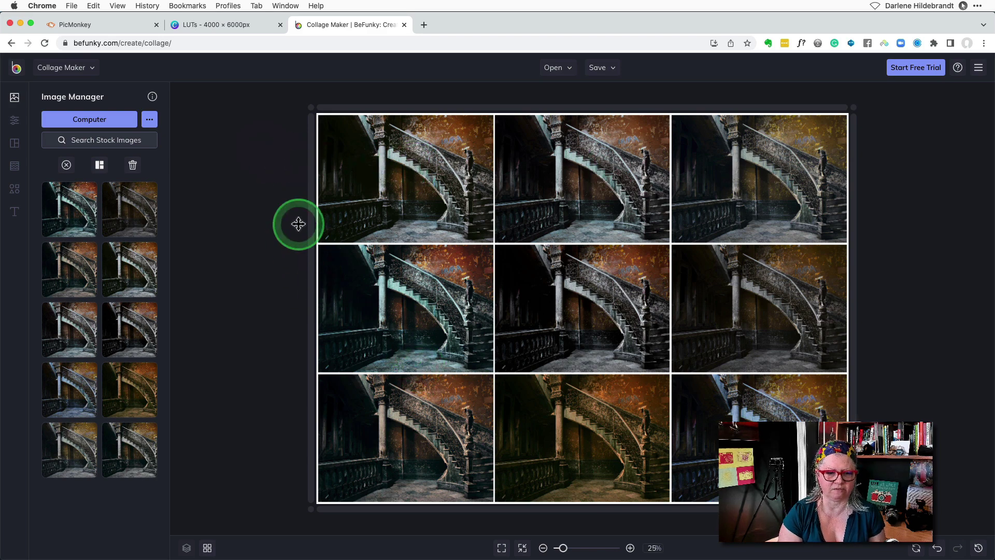